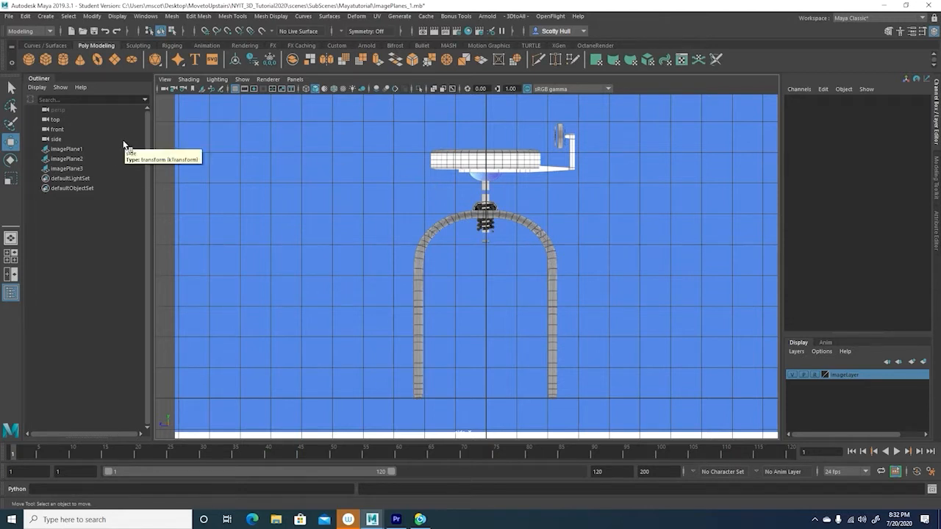
# Create a polygon cylinder and place it over the left leg of the reference arch, at about Y 1.036 and Z 2.199.
pyautogui.click(64, 60)
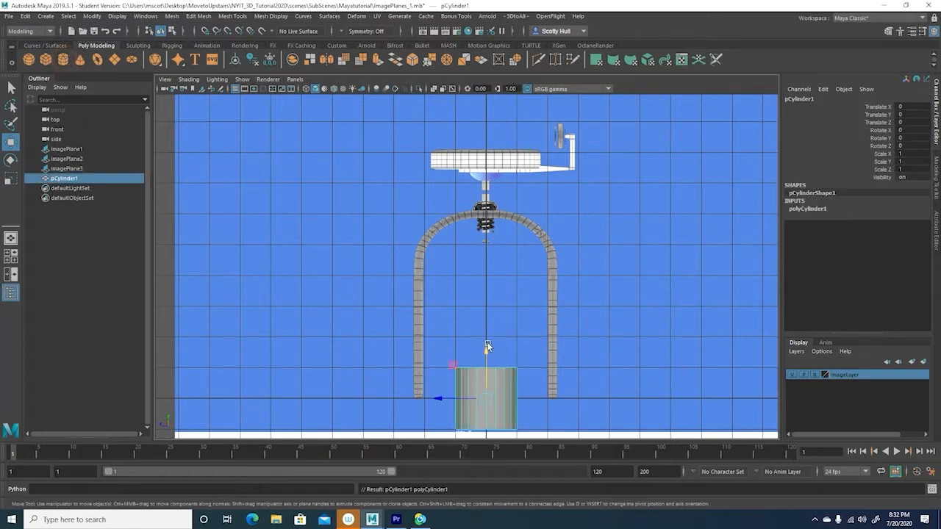
pyautogui.moveTo(487, 350); pyautogui.dragTo(488, 265)
pyautogui.moveTo(440, 316); pyautogui.dragTo(373, 316)
pyautogui.moveTo(417, 266); pyautogui.dragTo(420, 318)
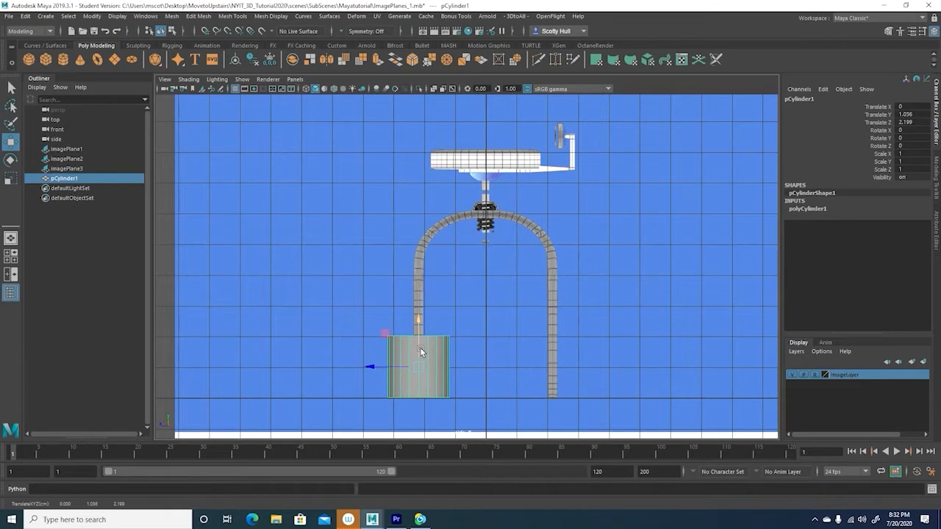
# Open the cylinder's creation inputs and reduce its radius to 0.2, close to the reference leg's thickness.
pyautogui.click(808, 209)
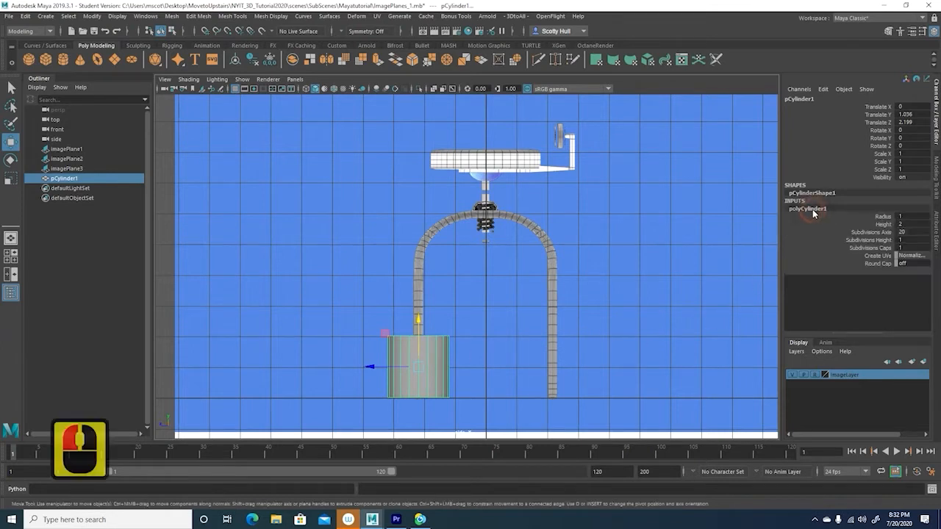
pyautogui.click(879, 217)
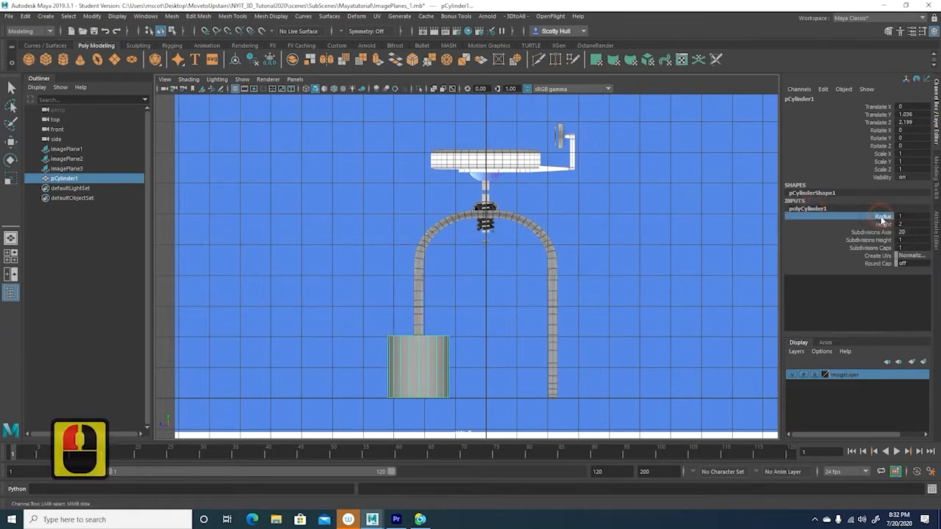
pyautogui.doubleClick(853, 211)
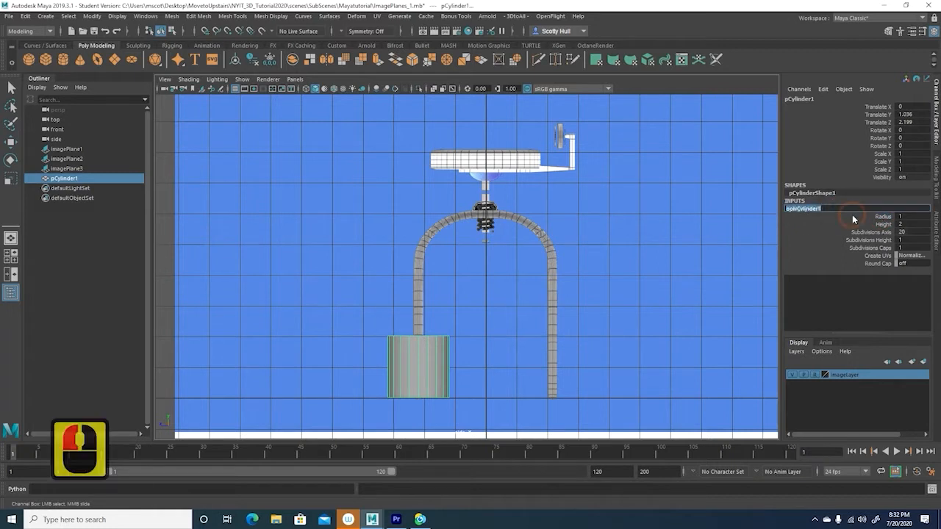
pyautogui.moveTo(880, 217); pyautogui.dragTo(885, 255)
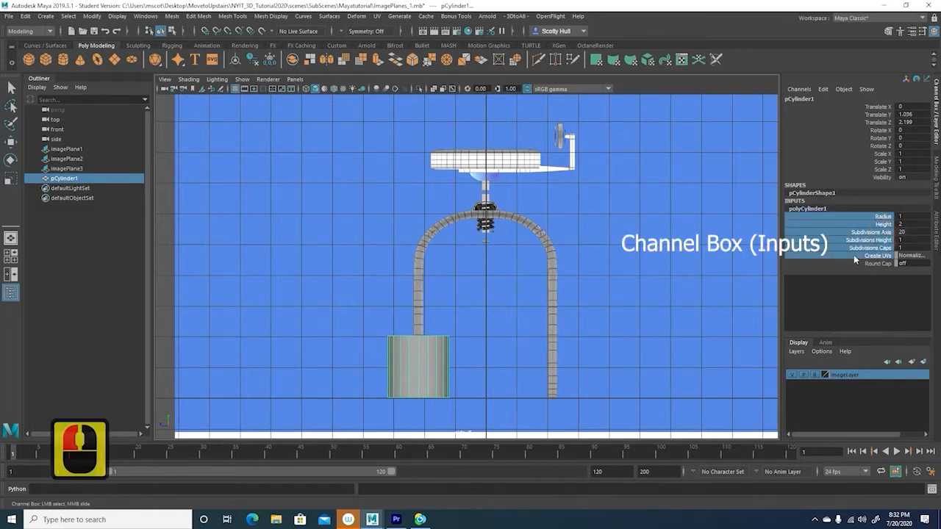
pyautogui.doubleClick(905, 216)
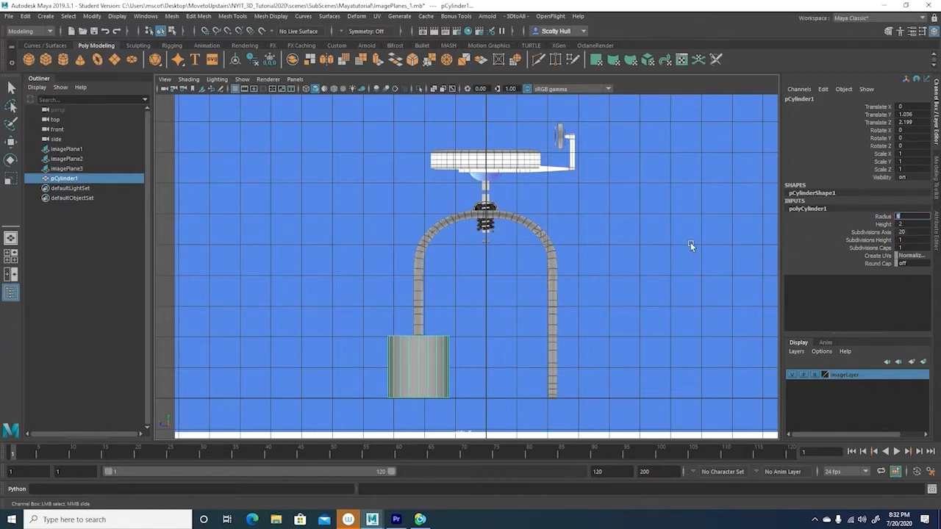
pyautogui.click(883, 217)
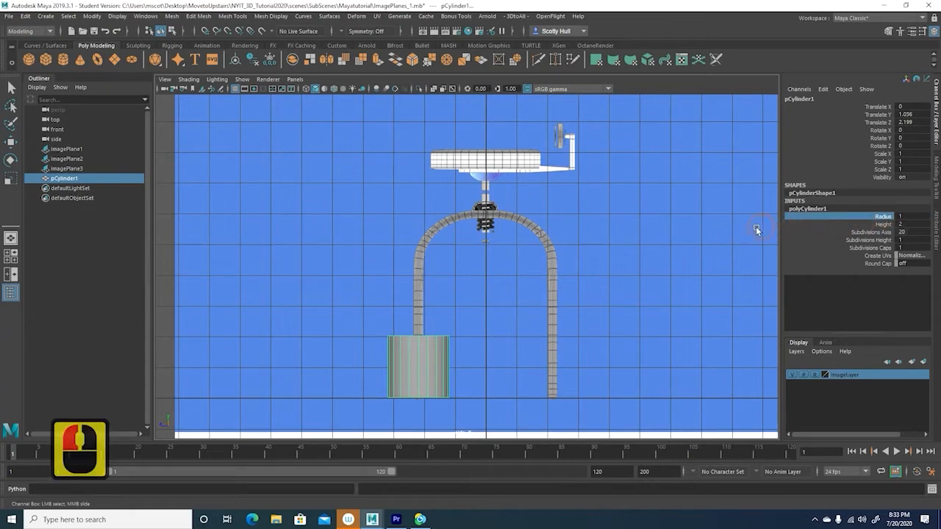
pyautogui.moveTo(729, 234)
pyautogui.mouseDown(button='middle')
pyautogui.moveTo(703, 233)
pyautogui.moveTo(729, 238)
pyautogui.moveTo(716, 241)
pyautogui.moveTo(723, 248)
pyautogui.mouseUp(button='middle')
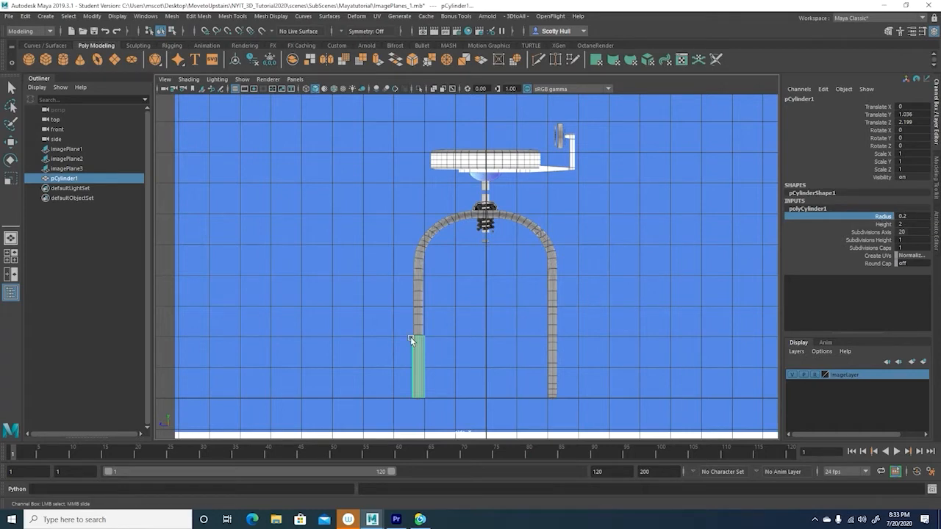
# Set the cylinder's radius to 0.145 to match the width of the reference leg.
pyautogui.scroll(7, 410, 337)
pyautogui.keyDown('alt'); pyautogui.moveTo(474, 382); pyautogui.dragTo(489, 319, button='middle'); pyautogui.keyUp('alt')
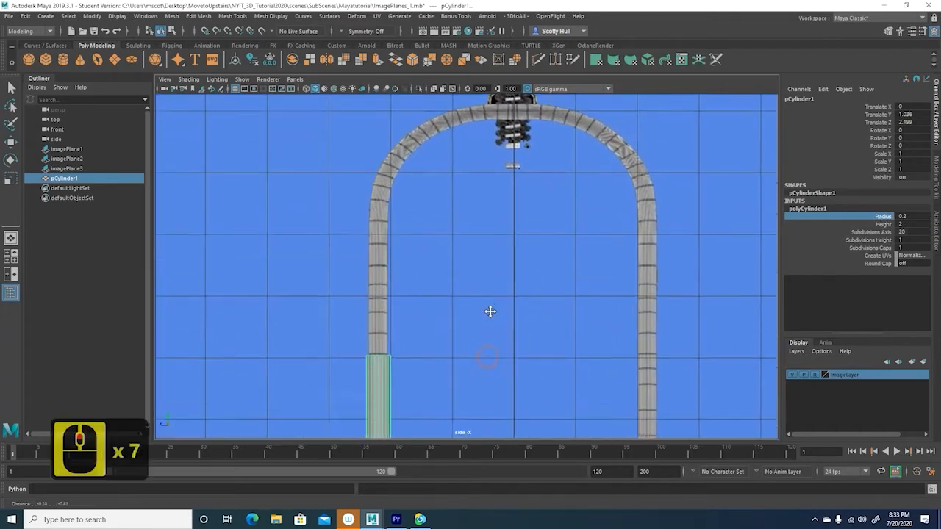
pyautogui.scroll(3, 550, 164)
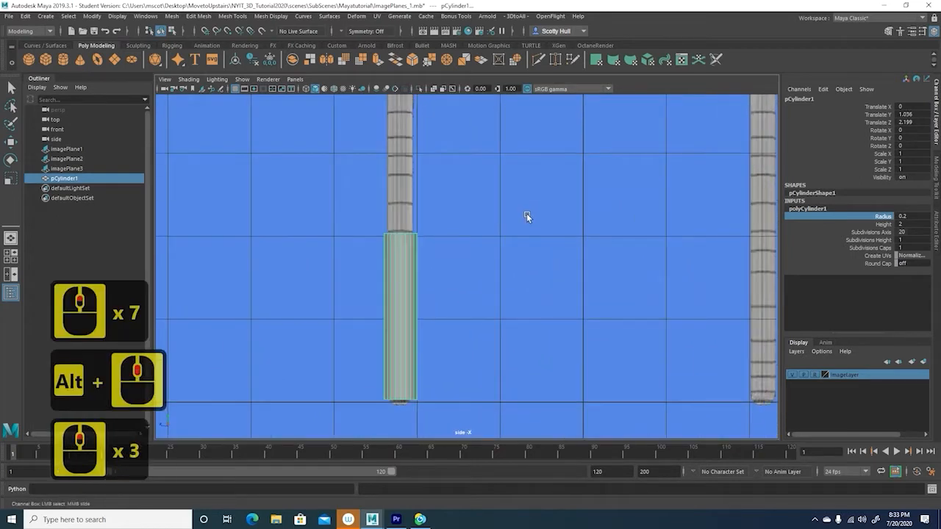
pyautogui.click(914, 216)
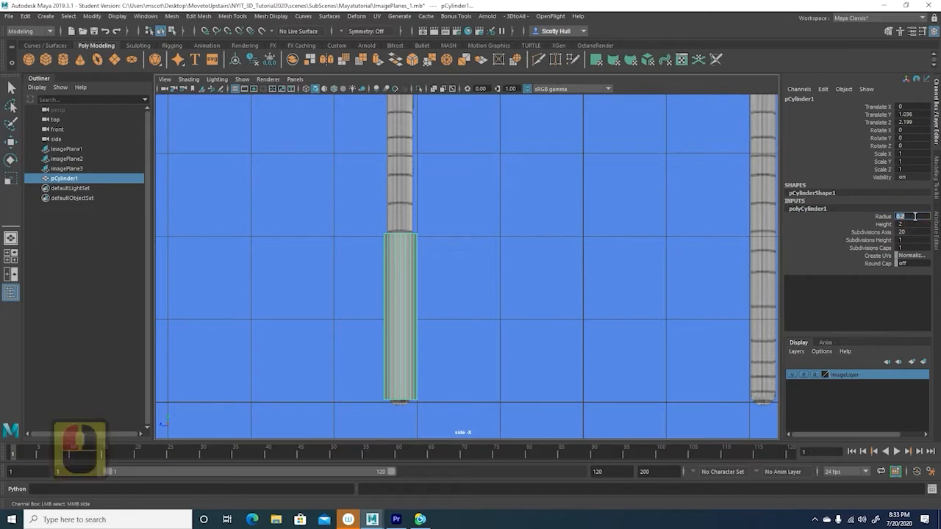
pyautogui.press('BackSpace')
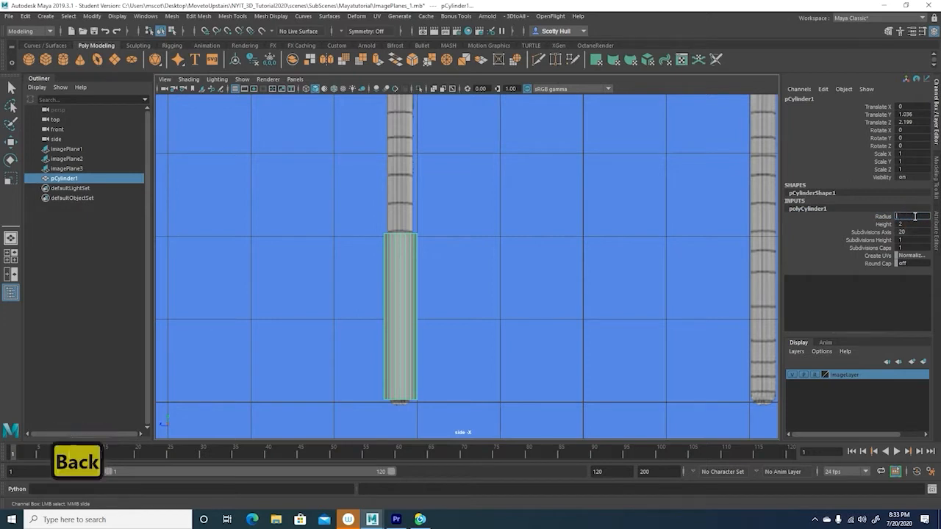
pyautogui.write('0.1')
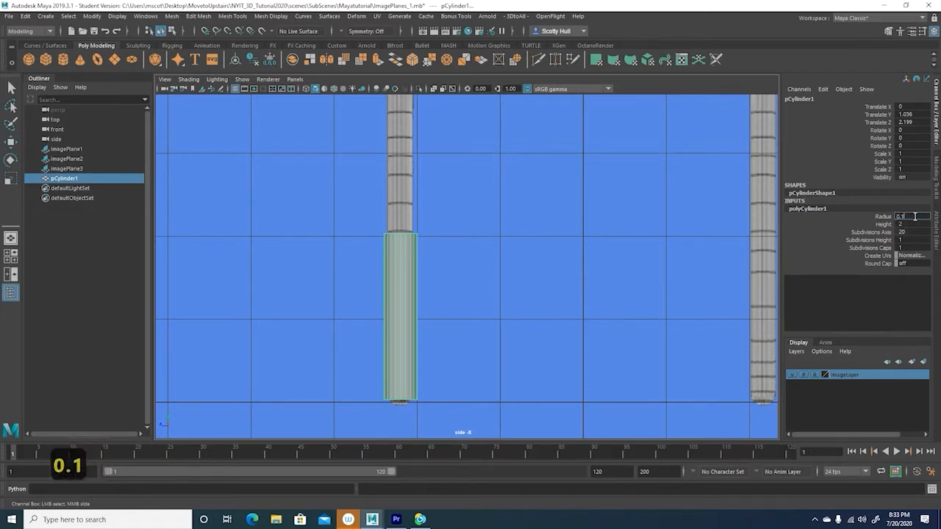
pyautogui.write('45')
pyautogui.press('Return')
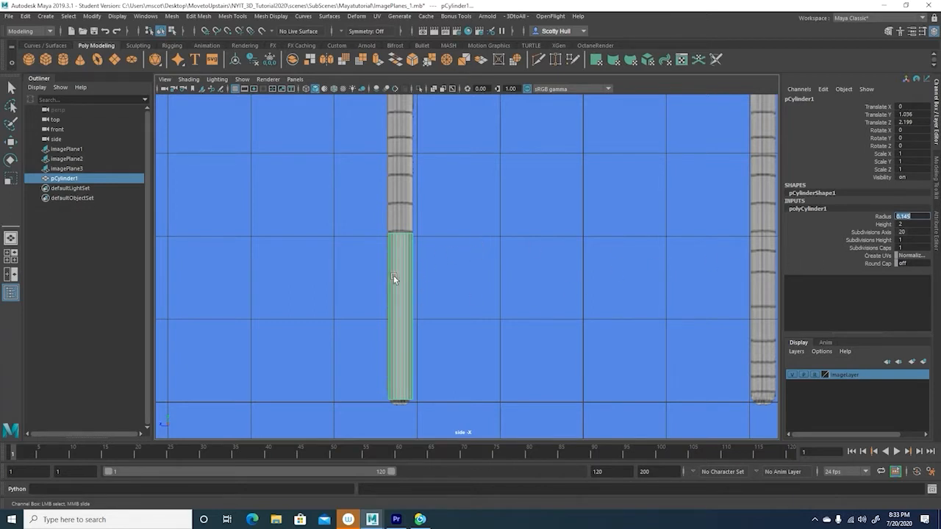
# Reselect the cylinder after checking its width against the leg, and set its height to 6.
pyautogui.click(475, 278)
pyautogui.press('w')
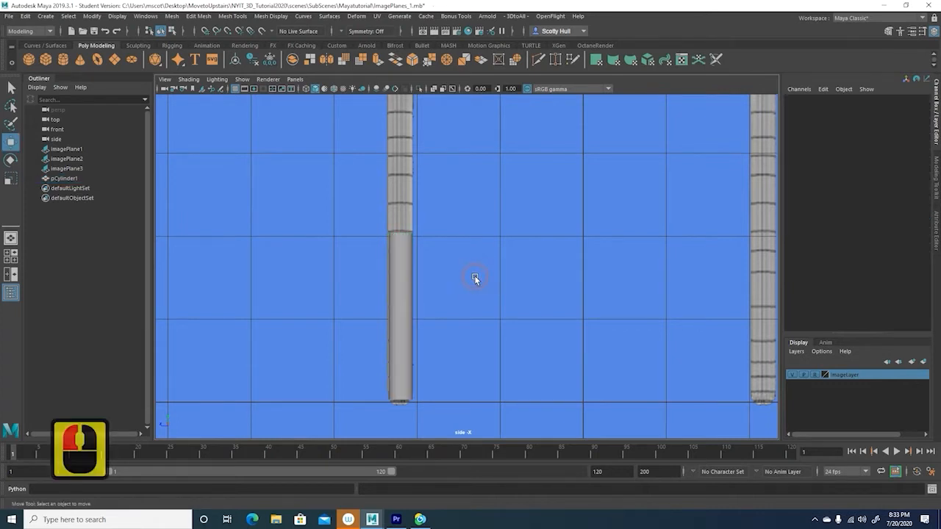
pyautogui.click(401, 259)
pyautogui.scroll(-3, 446, 270)
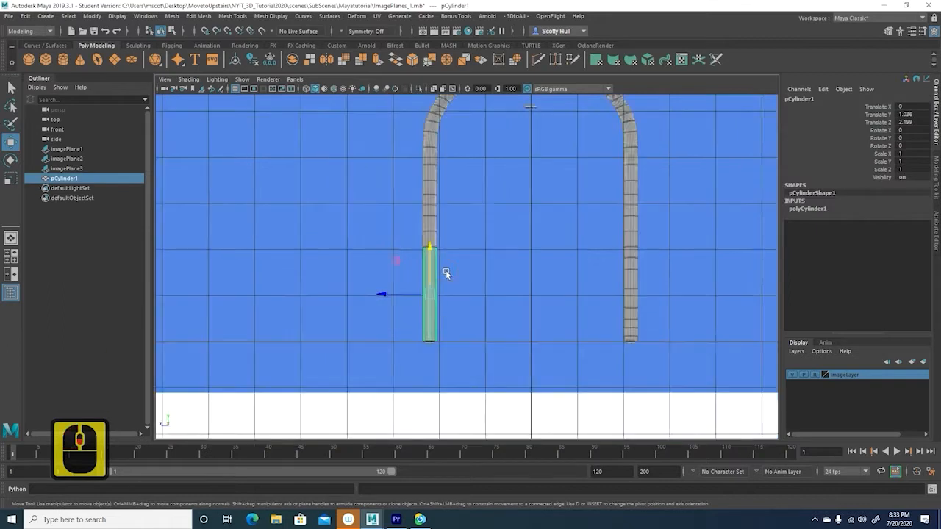
pyautogui.scroll(3, 446, 270)
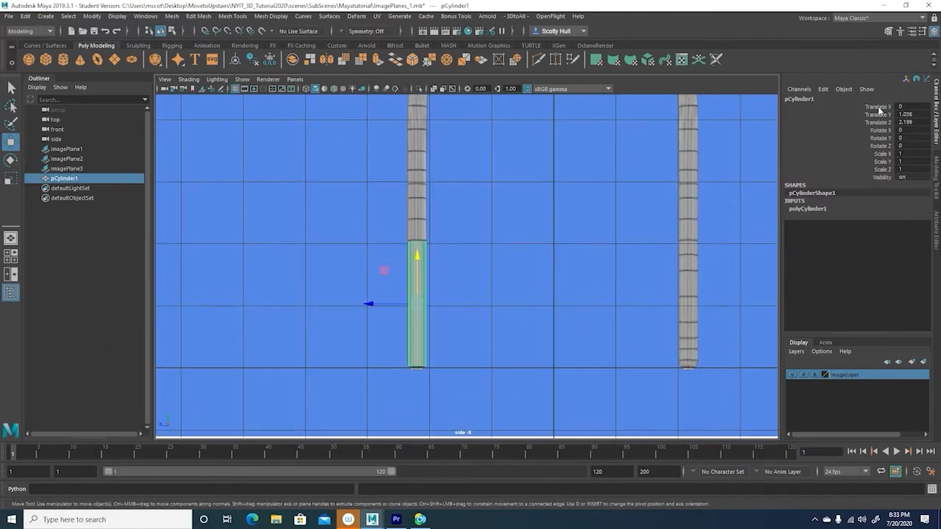
pyautogui.click(800, 209)
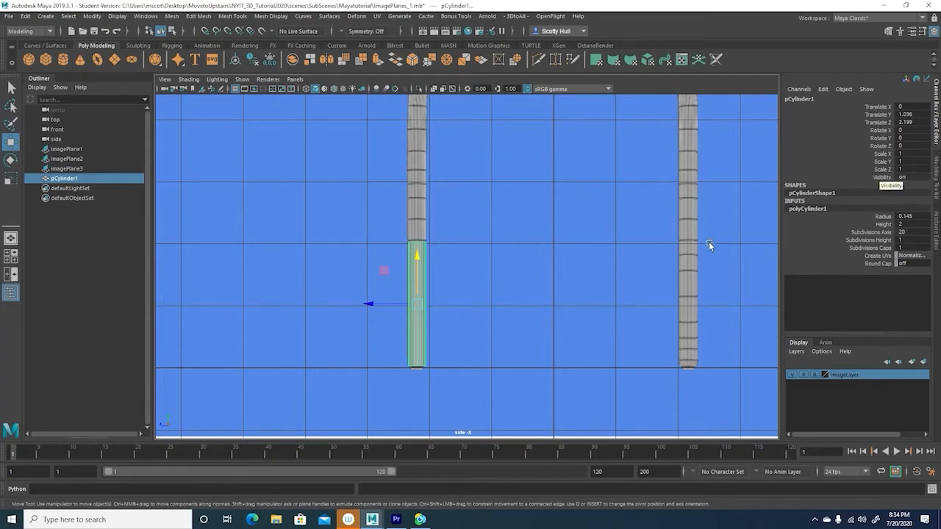
pyautogui.scroll(-2, 611, 301)
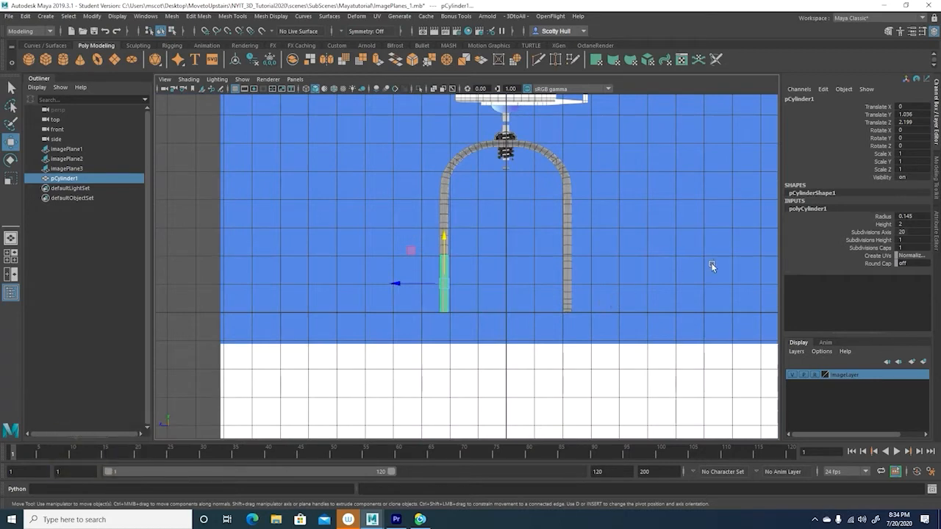
pyautogui.click(880, 224)
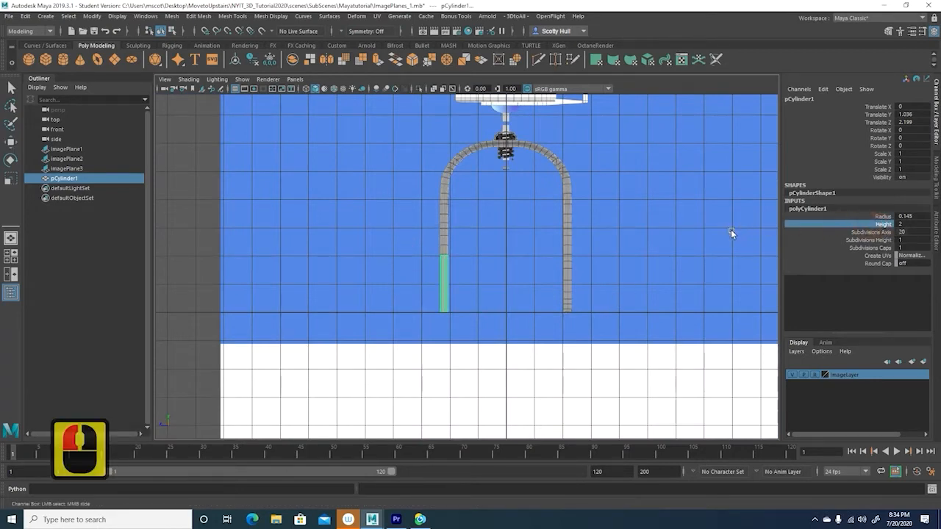
pyautogui.moveTo(655, 243); pyautogui.dragTo(677, 250, button='middle')
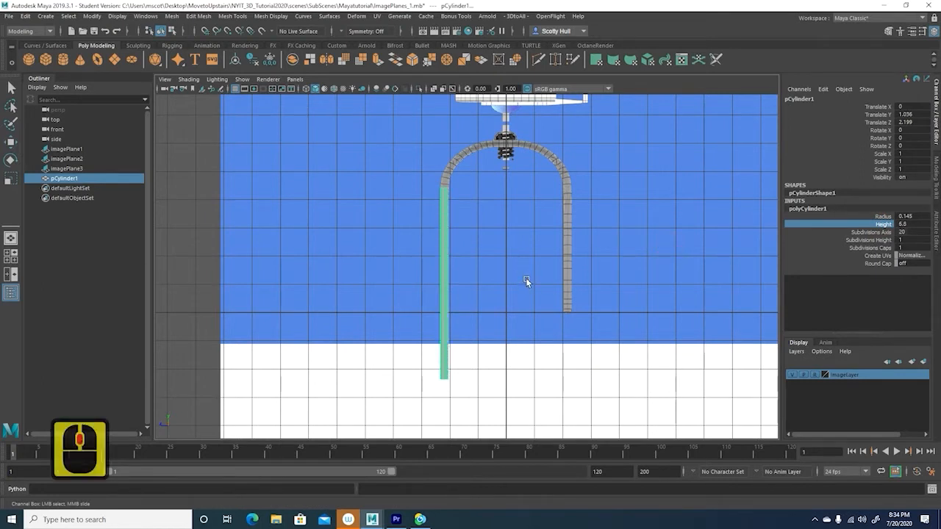
pyautogui.doubleClick(908, 224)
pyautogui.write('6.0')
pyautogui.press('Return')
# Move the cylinder up to about Y 3.048 so its base sits at the foot of the reference leg.
pyautogui.click(11, 89)
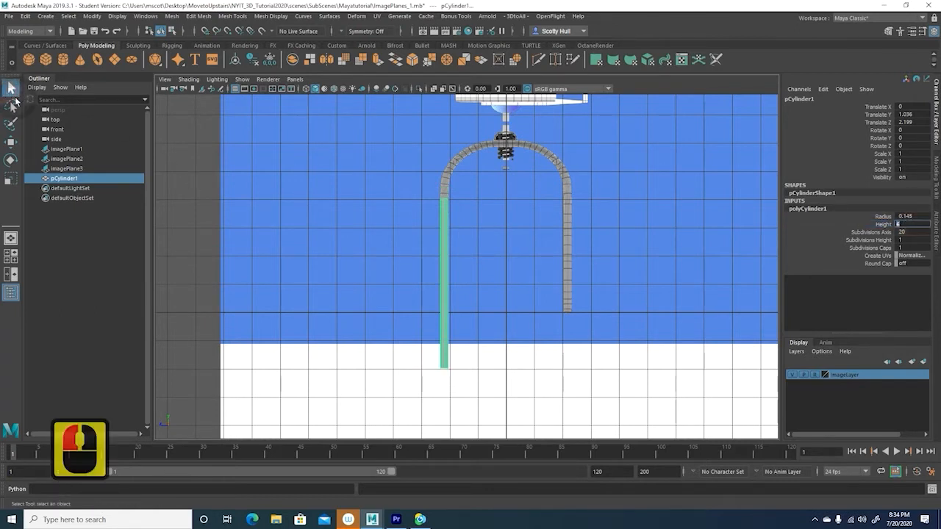
pyautogui.click(442, 272)
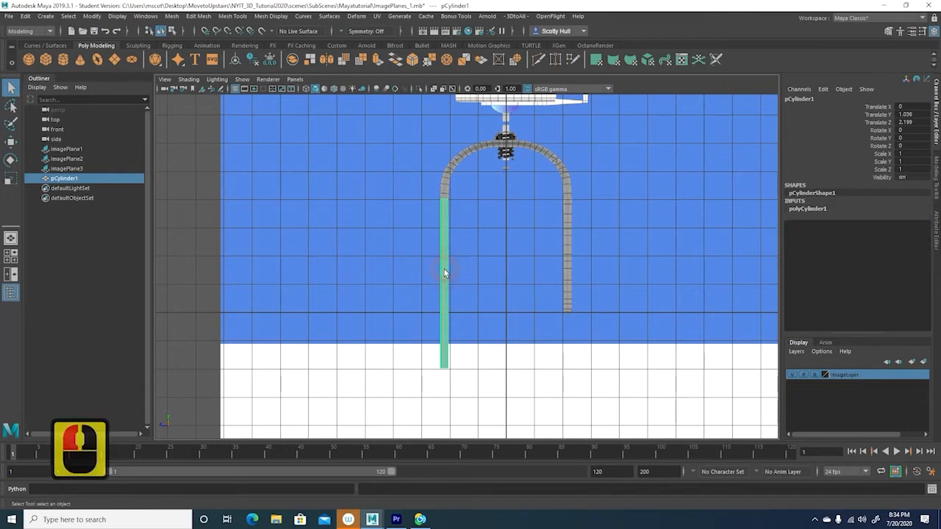
pyautogui.press('w')
pyautogui.moveTo(445, 236); pyautogui.dragTo(448, 183)
pyautogui.click(447, 182)
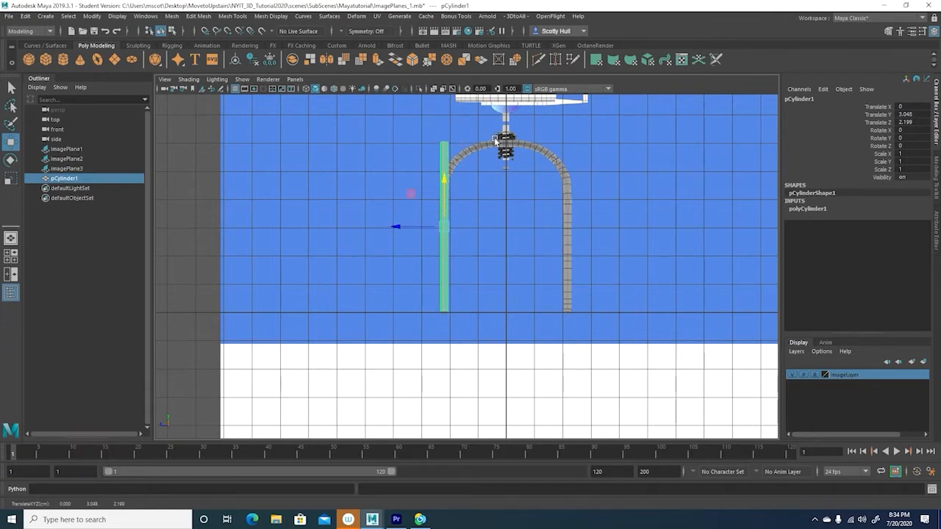
# Set the cylinder's height to 7 and raise it to about Y 3.464, with its base at the reference leg's foot.
pyautogui.click(820, 209)
pyautogui.doubleClick(910, 225)
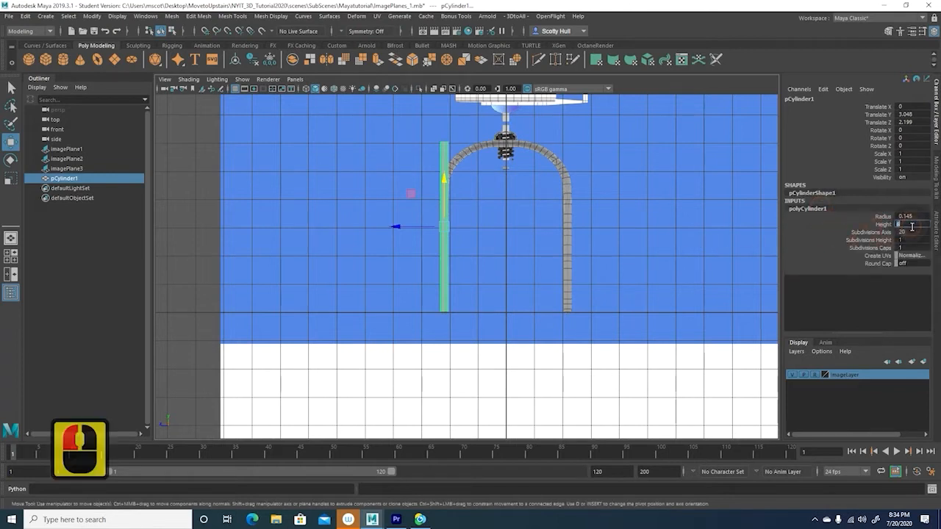
pyautogui.write('7')
pyautogui.press('Return')
pyautogui.write('3')
pyautogui.press('Return')
pyautogui.moveTo(445, 179)
pyautogui.mouseDown()
pyautogui.moveTo(450, 169)
pyautogui.moveTo(449, 181)
pyautogui.mouseUp()
pyautogui.click(914, 224)
pyautogui.write('7')
pyautogui.press('Return')
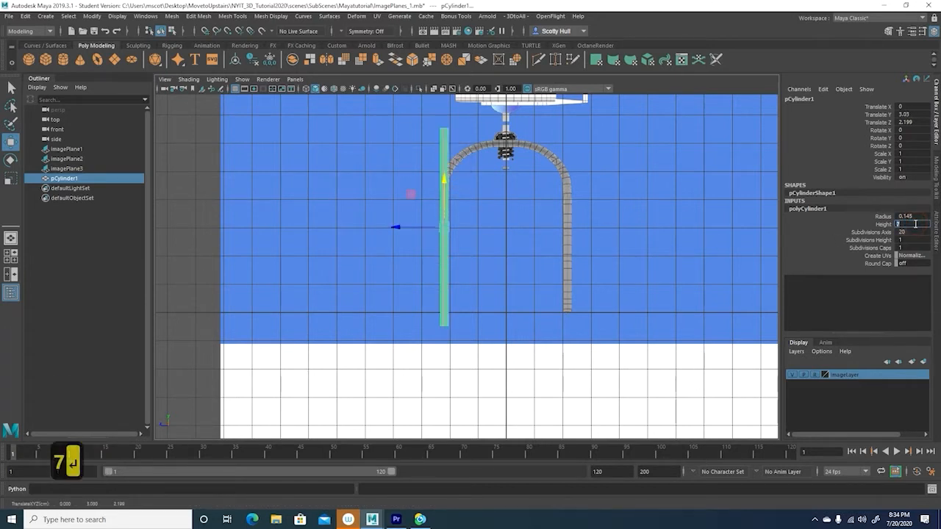
pyautogui.moveTo(447, 178); pyautogui.dragTo(454, 169)
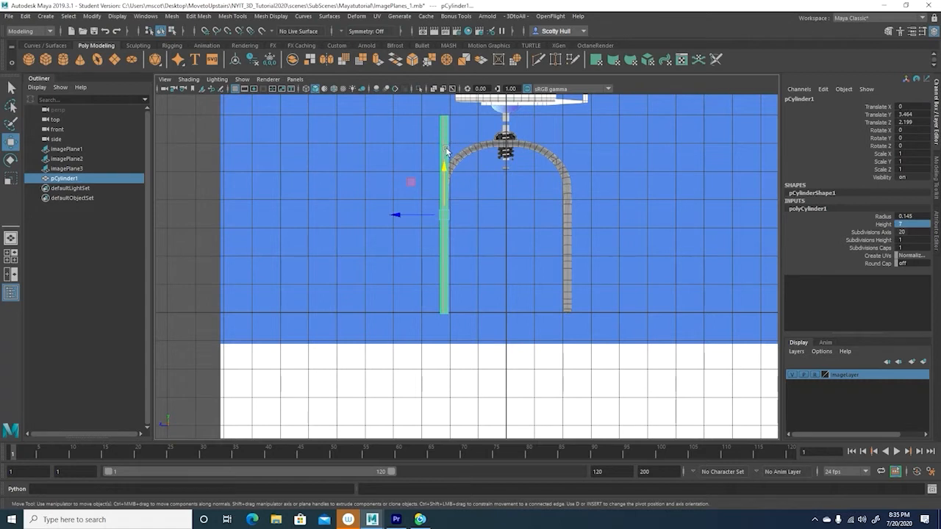
# Set the cylinder's height subdivisions to 20.
pyautogui.click(867, 241)
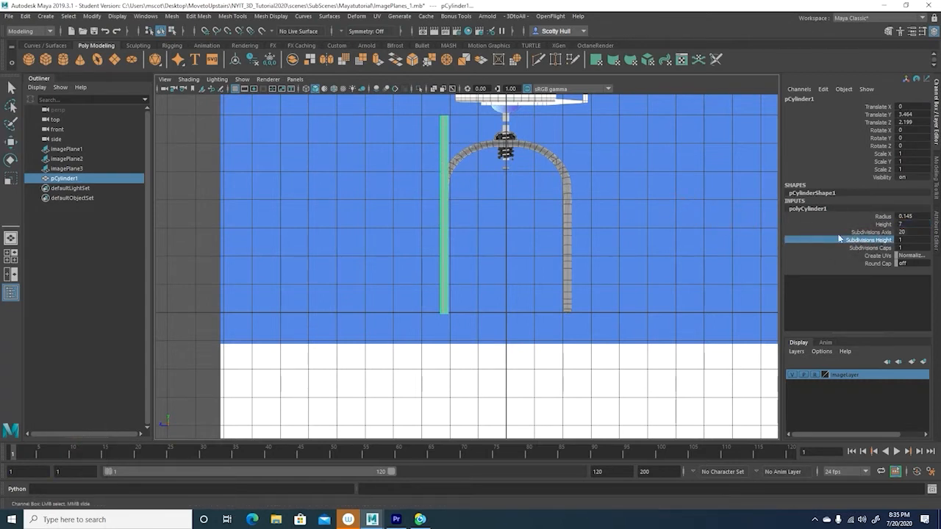
pyautogui.moveTo(657, 232); pyautogui.dragTo(725, 231, button='middle')
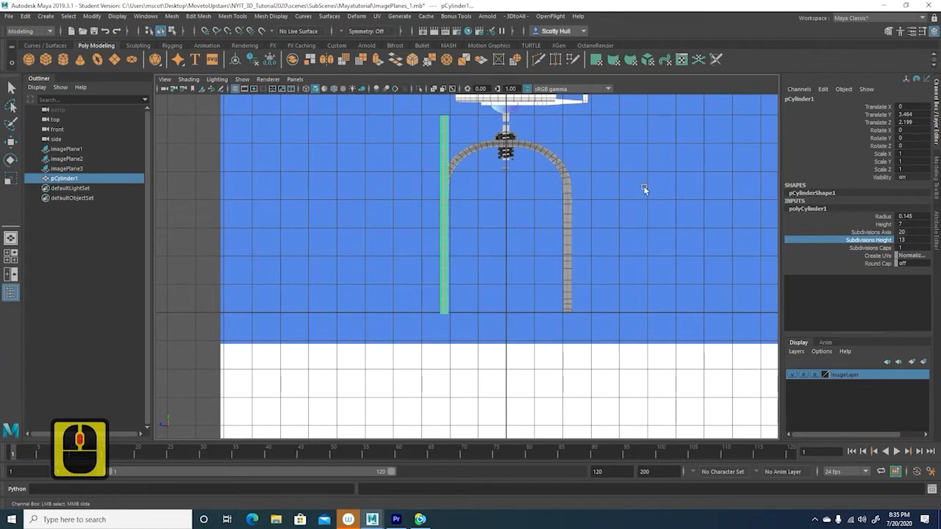
pyautogui.doubleClick(910, 239)
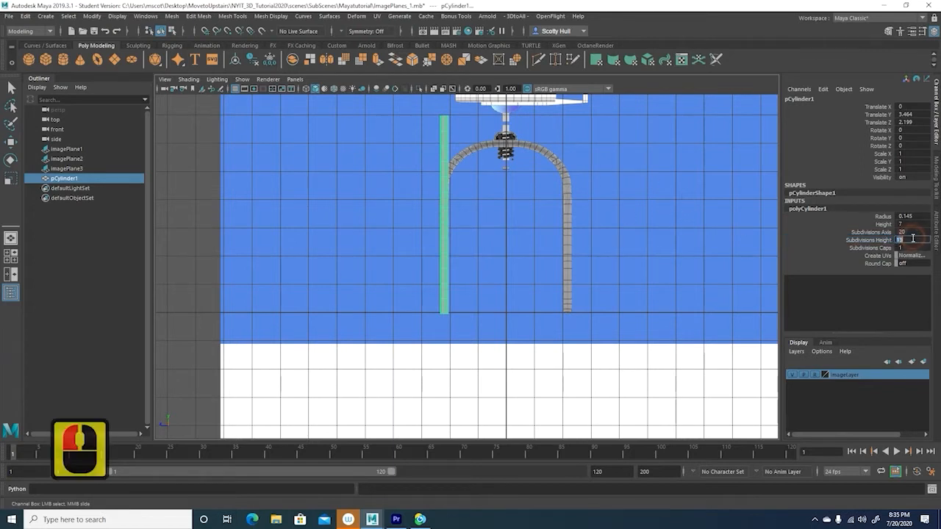
pyautogui.write('20')
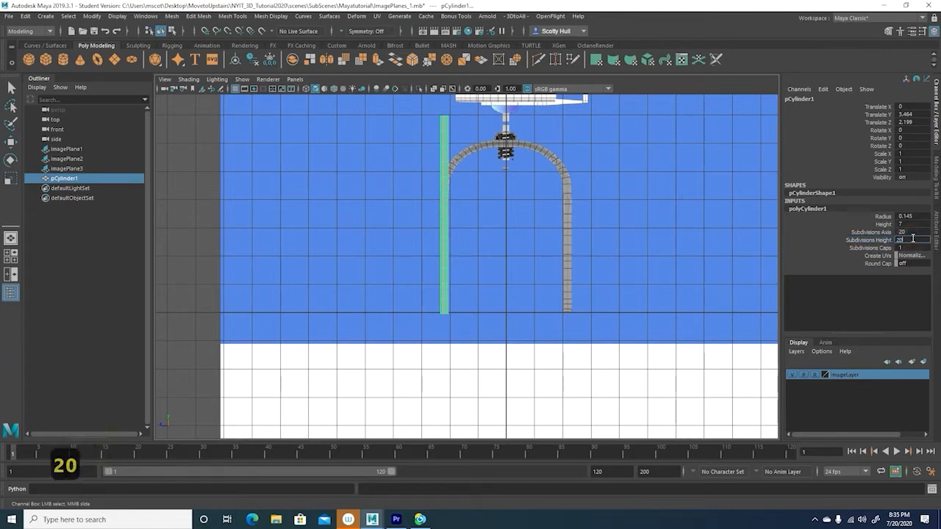
pyautogui.press('Return')
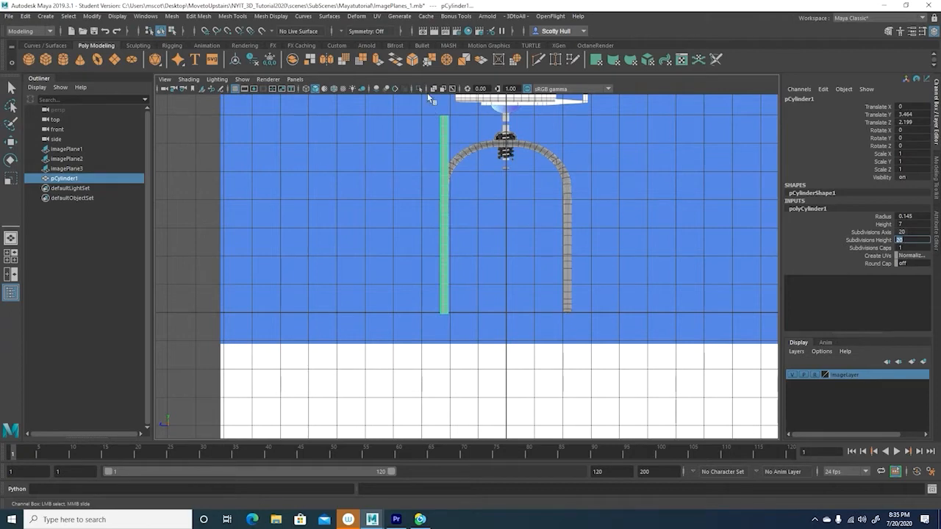
# Apply a nonlinear Bend deformer to the cylinder and show its bend input settings.
pyautogui.click(357, 16)
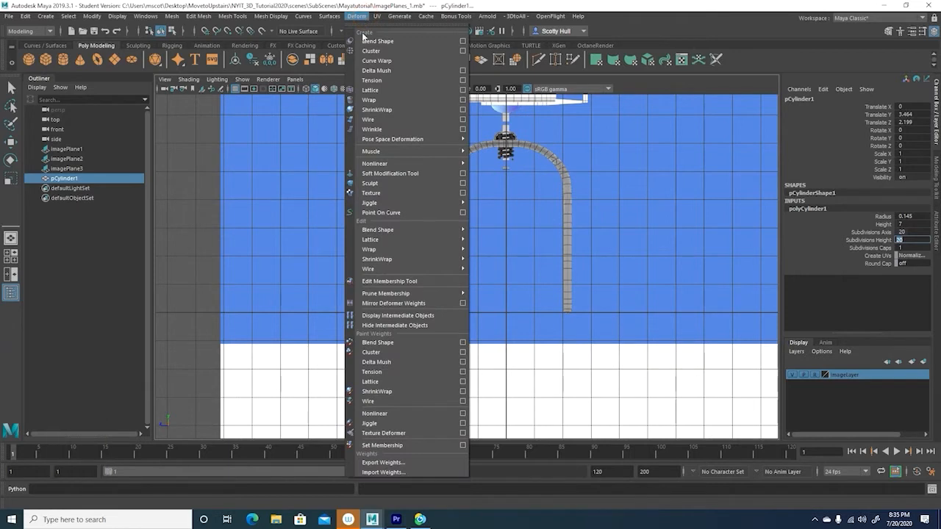
pyautogui.moveTo(377, 164)
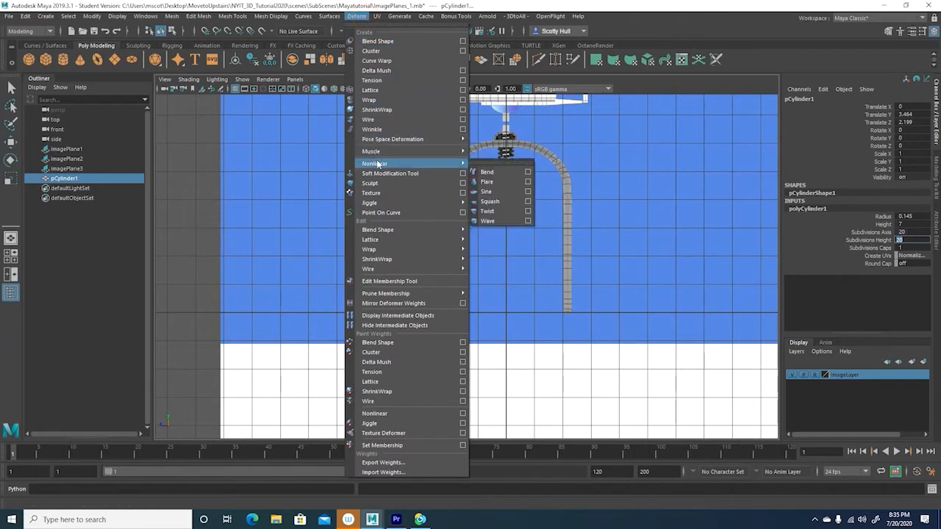
pyautogui.click(500, 172)
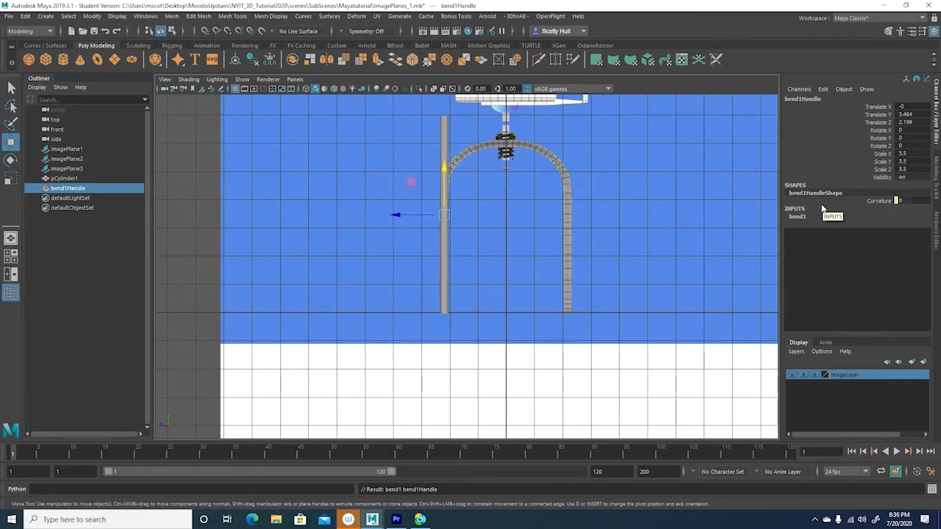
pyautogui.click(795, 215)
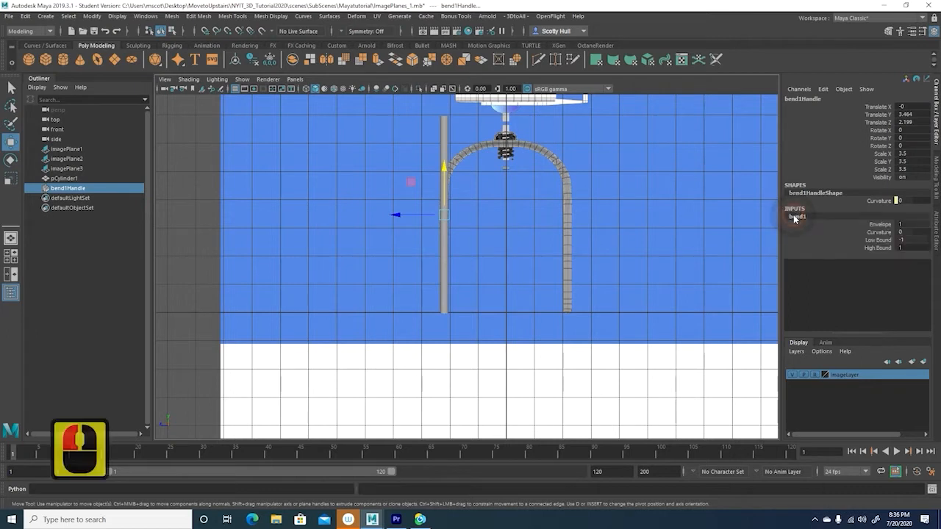
# Try bending the cylinder with the deformer's curvature, and undo the change.
pyautogui.click(873, 231)
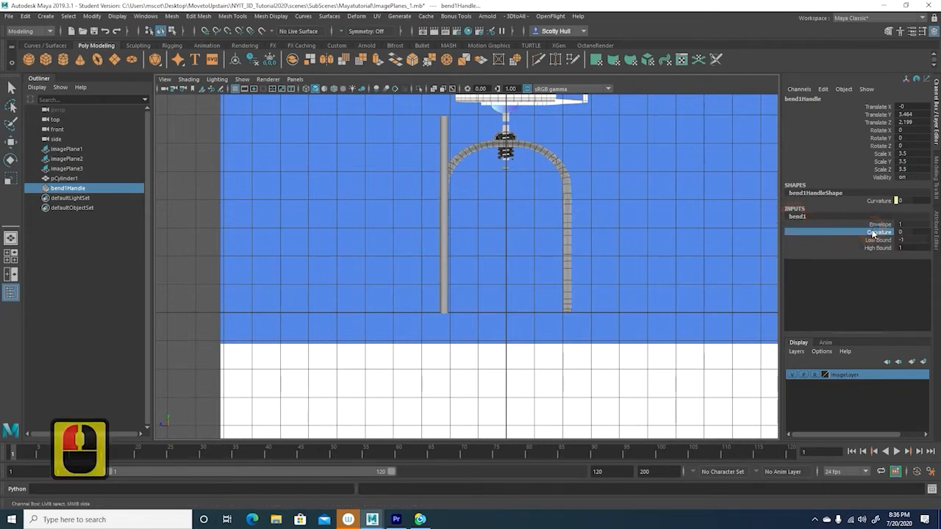
pyautogui.moveTo(721, 217)
pyautogui.mouseDown(button='middle')
pyautogui.moveTo(685, 216)
pyautogui.moveTo(753, 221)
pyautogui.moveTo(678, 212)
pyautogui.moveTo(733, 217)
pyautogui.mouseUp(button='middle')
pyautogui.hotkey('ctrl', 'z')
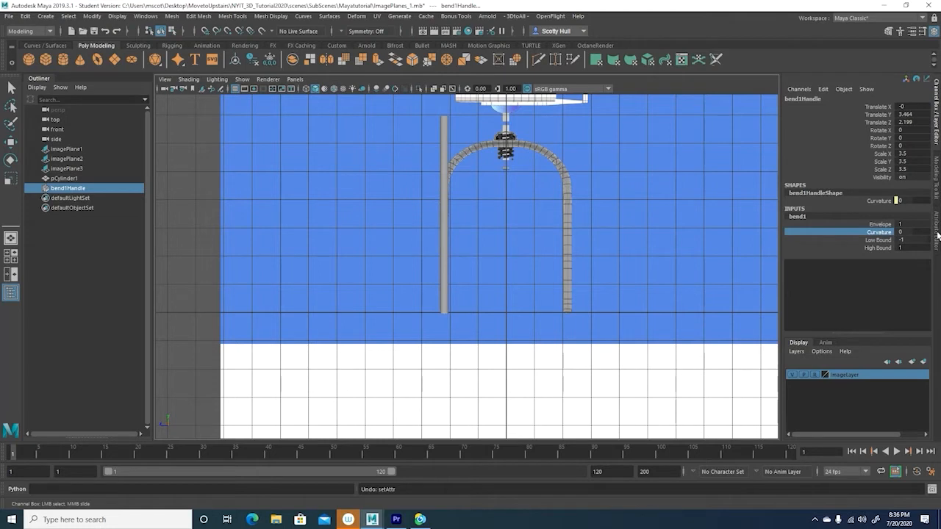
# Set the bend handle's Rotate Y to 90 and bend the cylinder with a curvature of about 51.566.
pyautogui.click(905, 137)
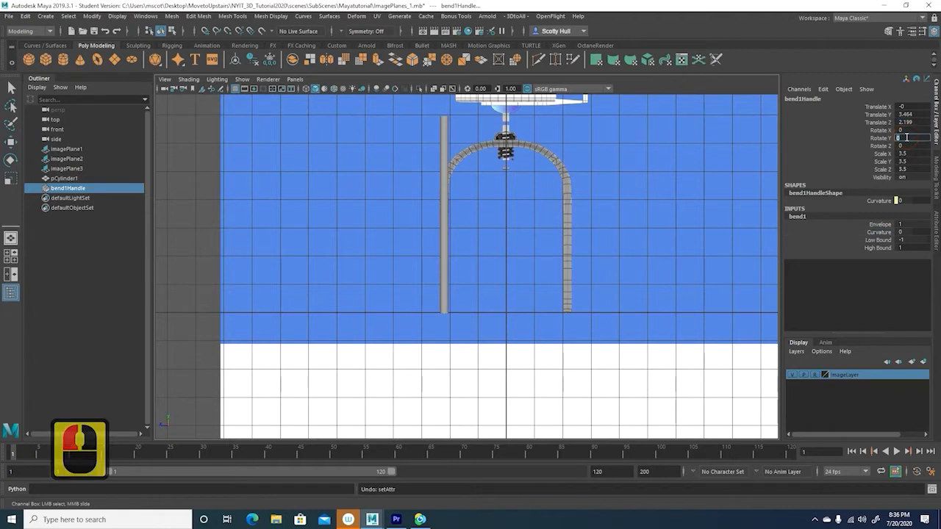
pyautogui.write('90')
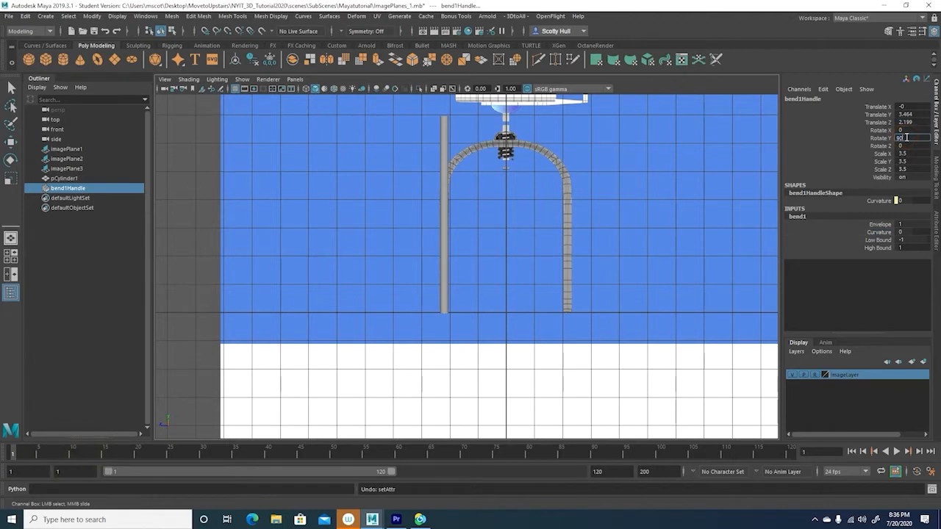
pyautogui.click(883, 139)
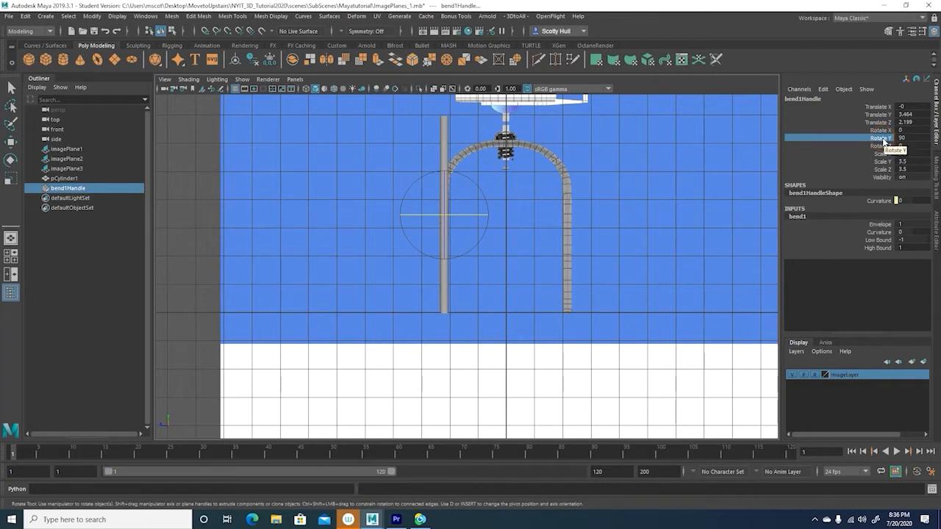
pyautogui.click(875, 232)
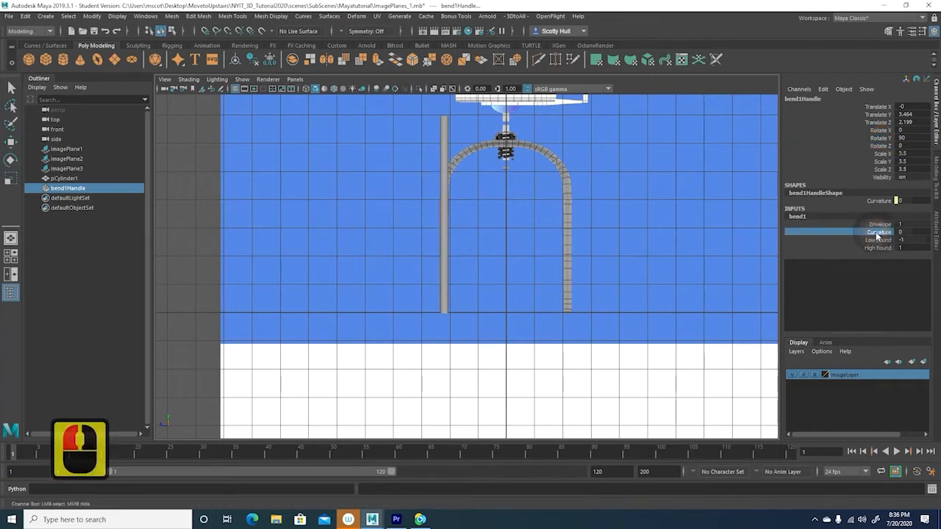
pyautogui.moveTo(679, 211); pyautogui.dragTo(701, 214, button='middle')
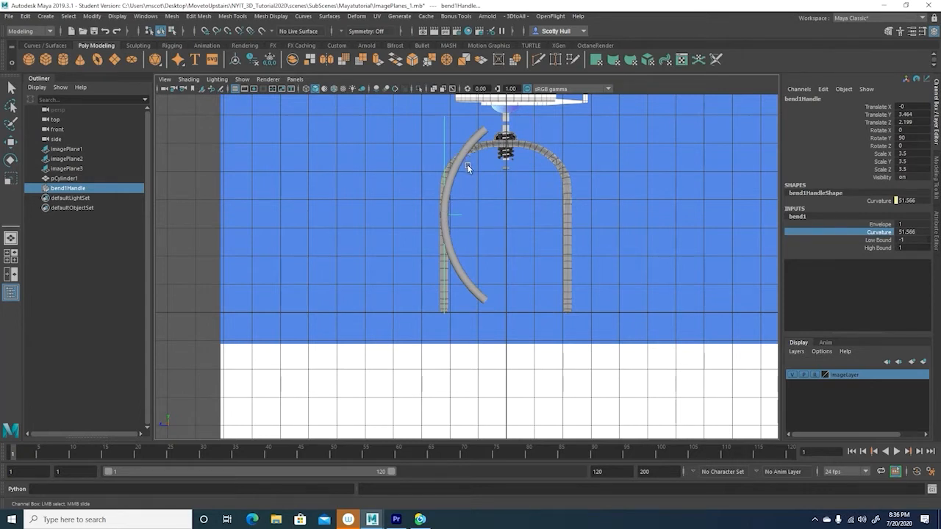
# Set the Bend deformer's low bound to 0 and its high bound to 1.4, so only the upper half bends.
pyautogui.click(877, 242)
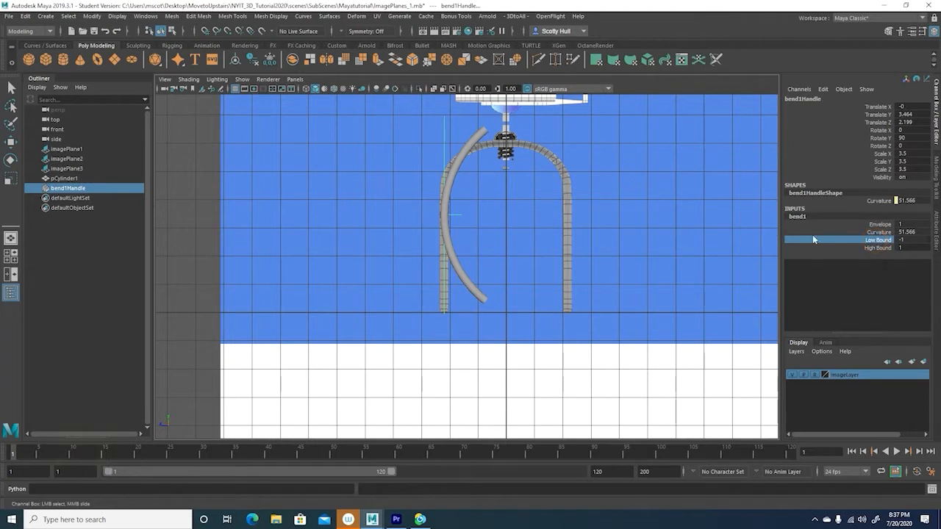
pyautogui.moveTo(749, 235); pyautogui.dragTo(770, 242, button='middle')
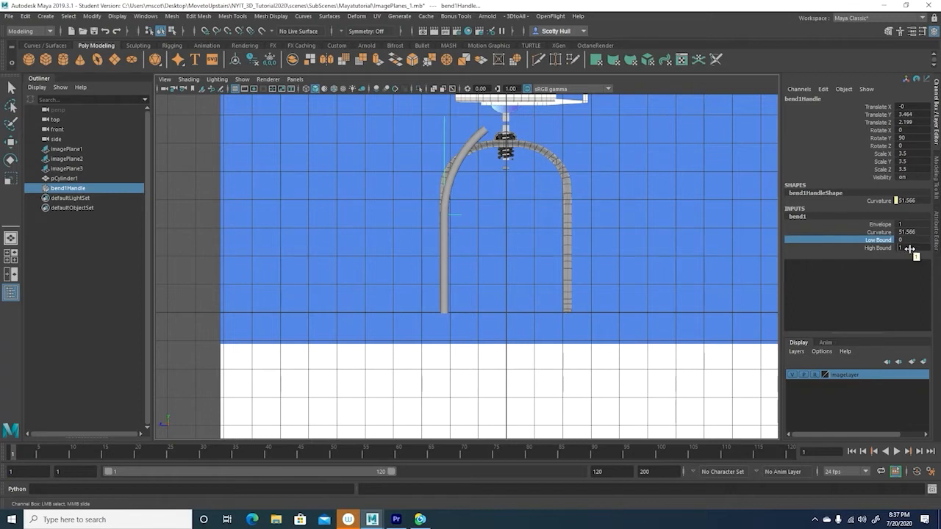
pyautogui.click(886, 248)
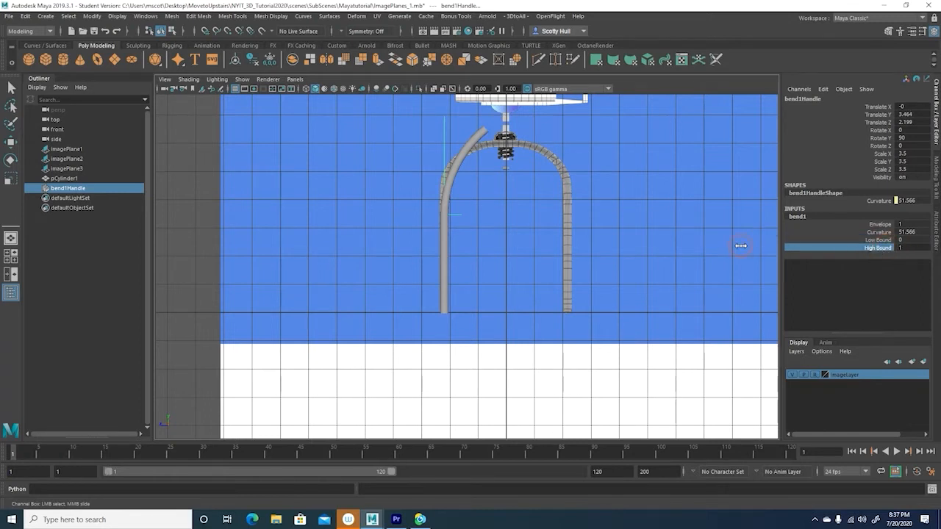
pyautogui.moveTo(741, 246)
pyautogui.mouseDown(button='middle')
pyautogui.moveTo(734, 250)
pyautogui.moveTo(751, 252)
pyautogui.moveTo(742, 249)
pyautogui.mouseUp(button='middle')
pyautogui.click(878, 242)
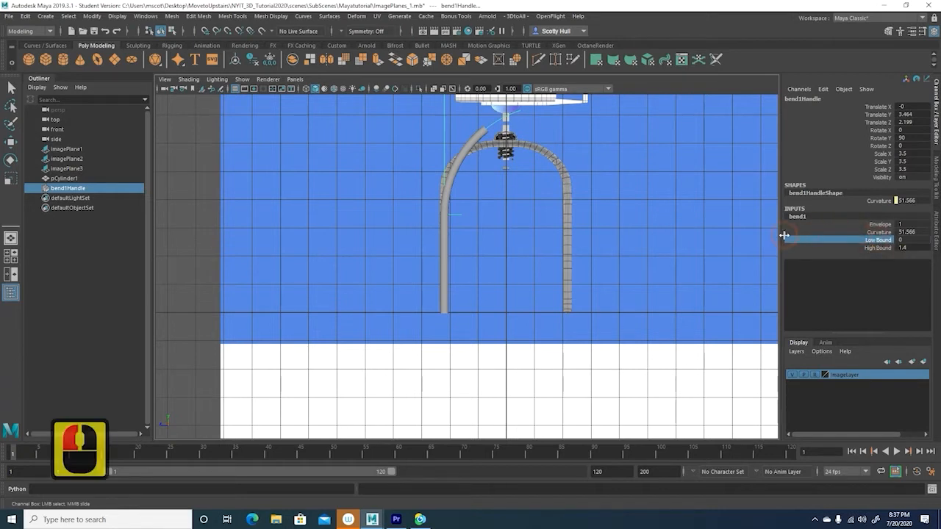
pyautogui.moveTo(757, 236); pyautogui.dragTo(779, 238, button='middle')
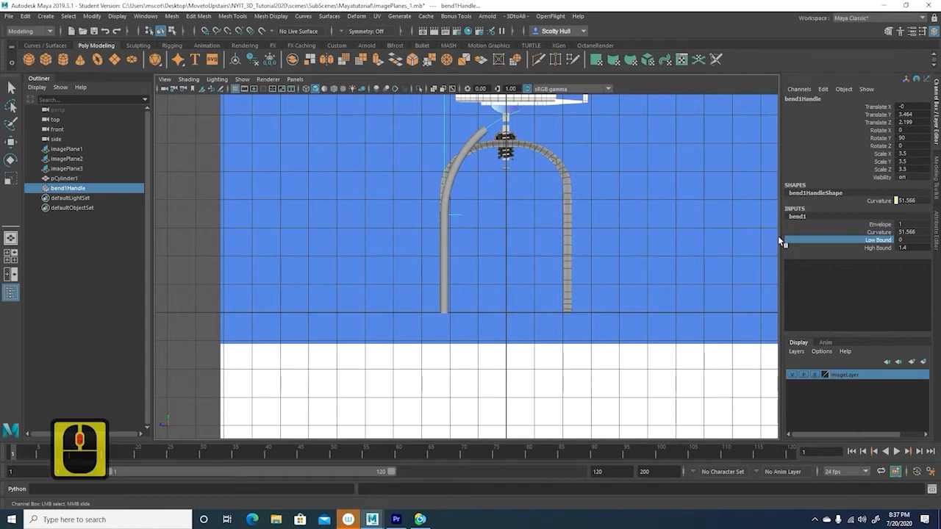
# Increase the bend curvature to about 95.111 so the tube's upper end runs level at the arch's centre.
pyautogui.click(881, 232)
pyautogui.moveTo(721, 218); pyautogui.dragTo(741, 220, button='middle')
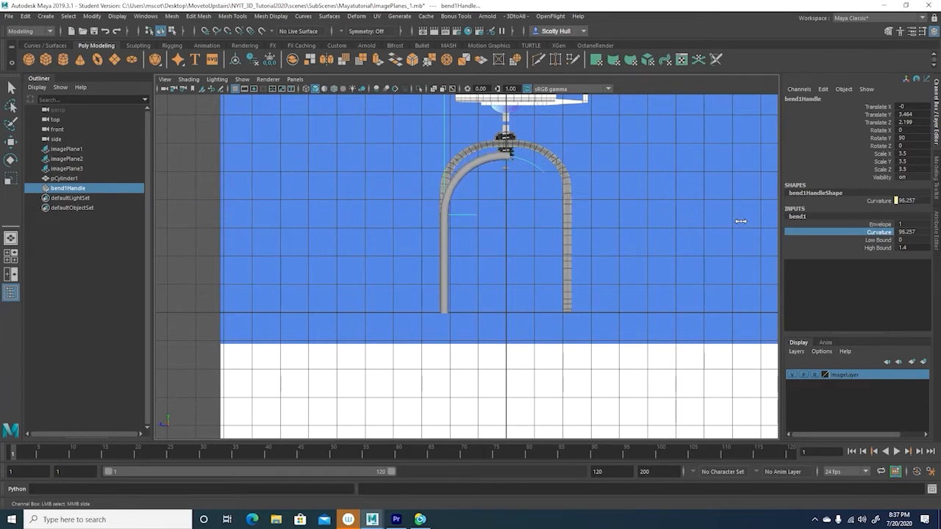
pyautogui.moveTo(741, 220); pyautogui.dragTo(739, 218, button='middle')
# Try varying the Bend deformer's envelope and return it to 1.
pyautogui.click(879, 224)
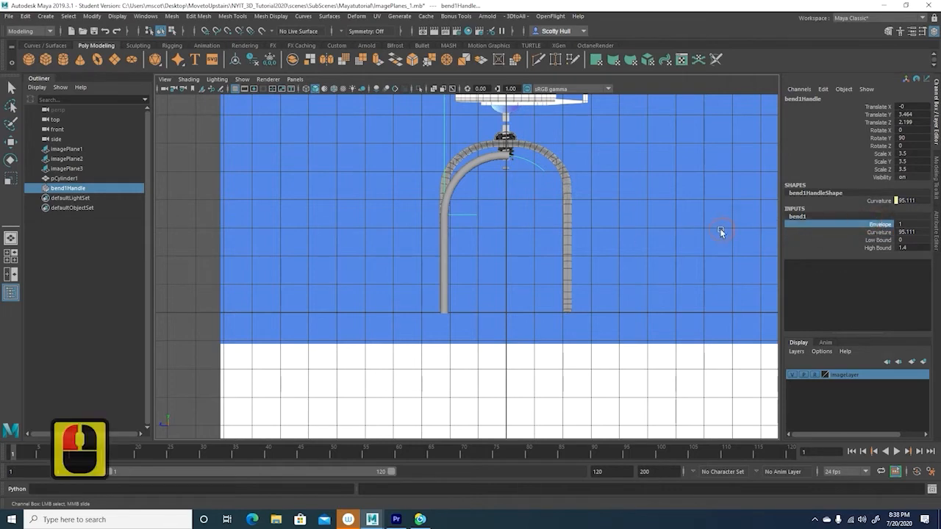
pyautogui.moveTo(691, 259); pyautogui.dragTo(736, 266, button='middle')
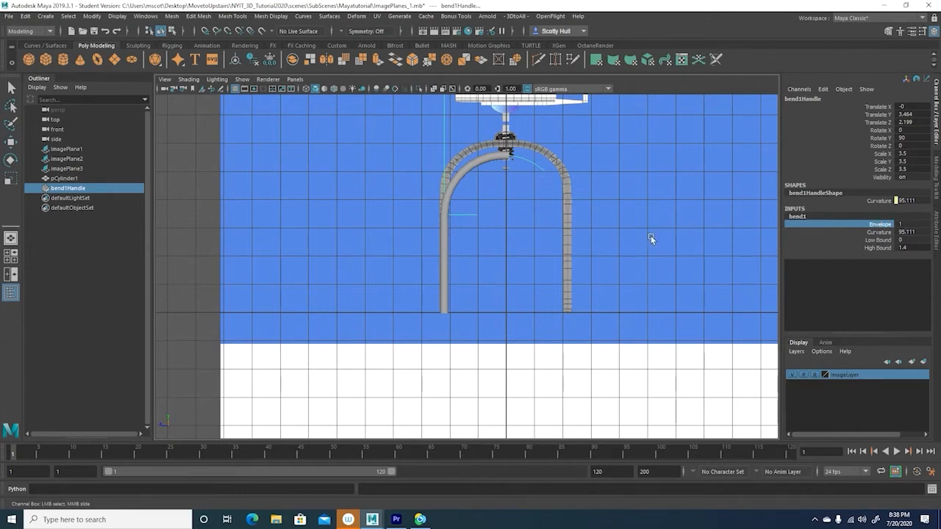
pyautogui.press('Return')
# Select the bent cylinder and delete its construction history to bake in the bend.
pyautogui.click(487, 160)
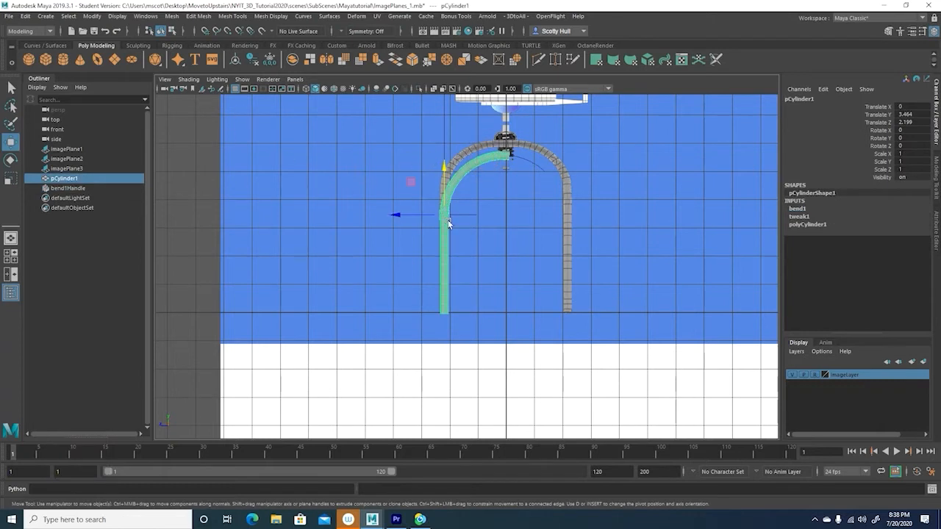
pyautogui.click(270, 61)
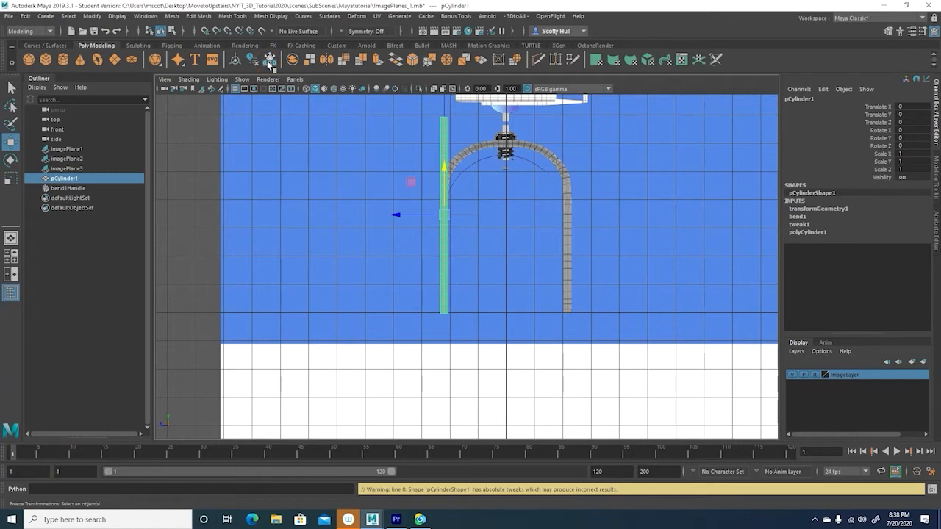
pyautogui.hotkey('ctrl', 'z')
pyautogui.click(251, 61)
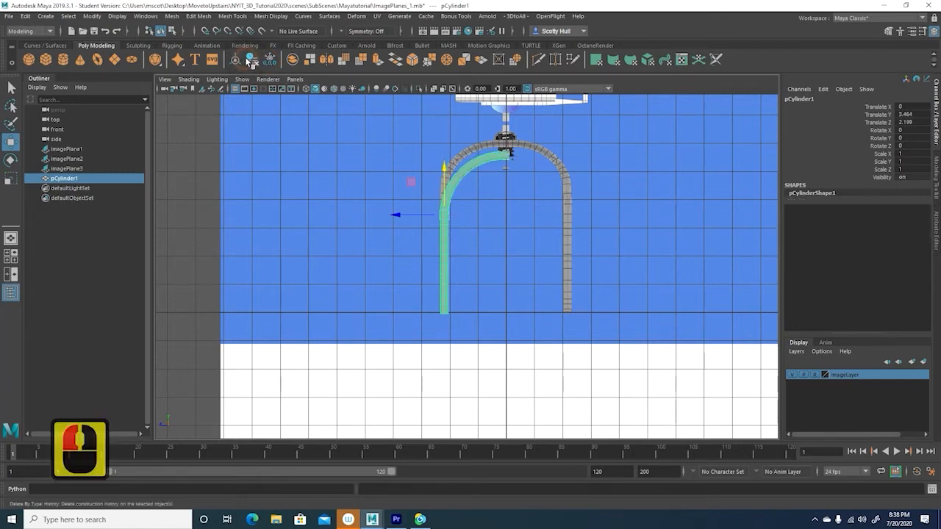
# Try raising the bent cylinder to about Y 3.898 to meet the reference arch, and undo the move.
pyautogui.moveTo(442, 166)
pyautogui.mouseDown()
pyautogui.moveTo(446, 142)
pyautogui.moveTo(448, 157)
pyautogui.mouseUp()
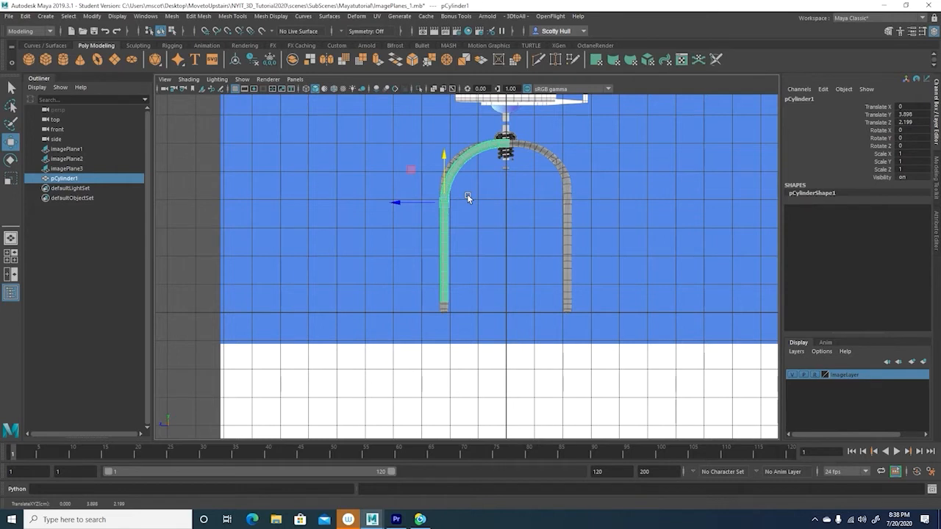
pyautogui.hotkey('ctrl', 'z')
pyautogui.hotkey('ctrl', 'z')
pyautogui.hotkey('ctrl', 'z')
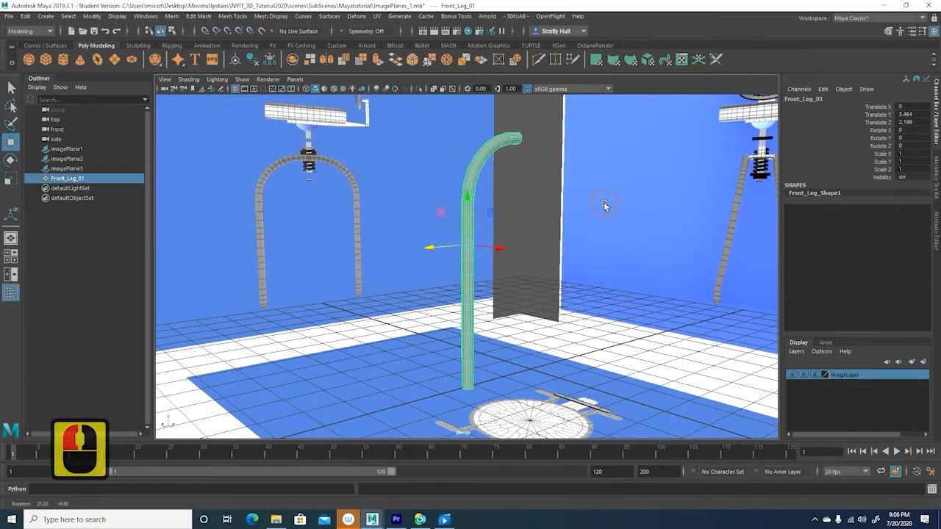
# In the front view, shift Front_Leg_01 to about X 0.599 and tilt it about 9.16 degrees on Z to match the reference leg's slant.
pyautogui.keyDown('alt'); pyautogui.moveTo(604, 205); pyautogui.dragTo(644, 206); pyautogui.keyUp('alt')
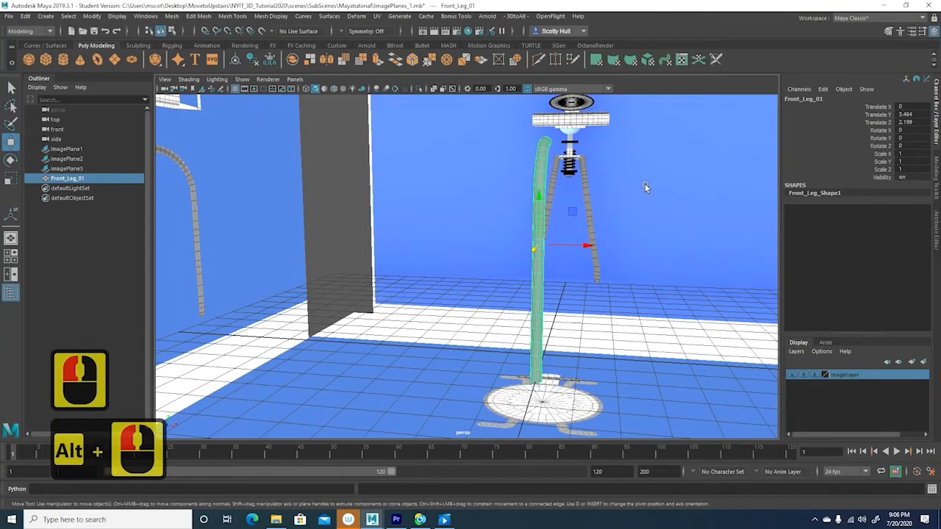
pyautogui.press('space')
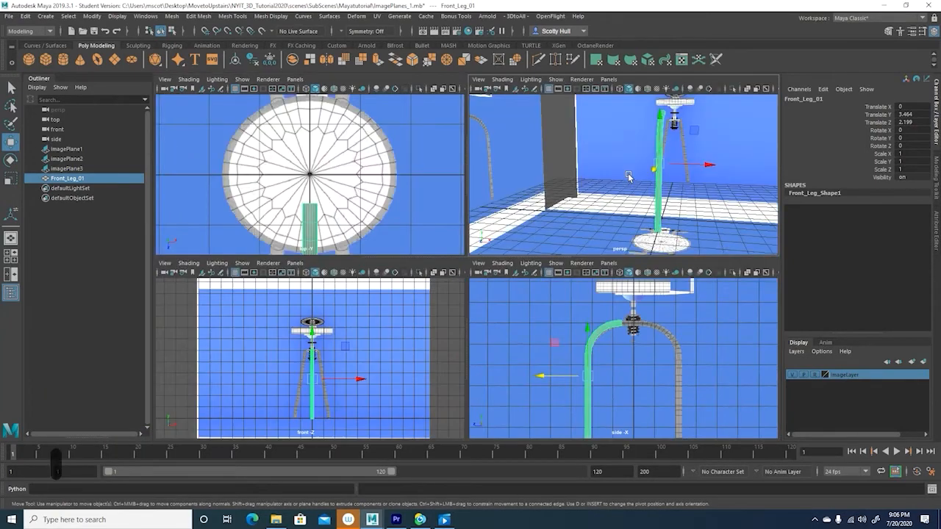
pyautogui.press('space')
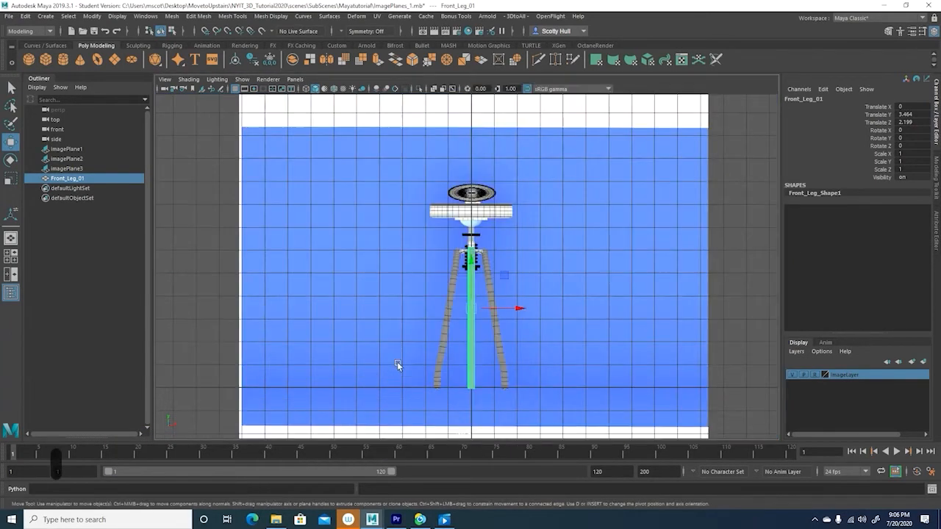
pyautogui.keyDown('alt'); pyautogui.moveTo(513, 358); pyautogui.dragTo(525, 310, button='middle'); pyautogui.keyUp('alt')
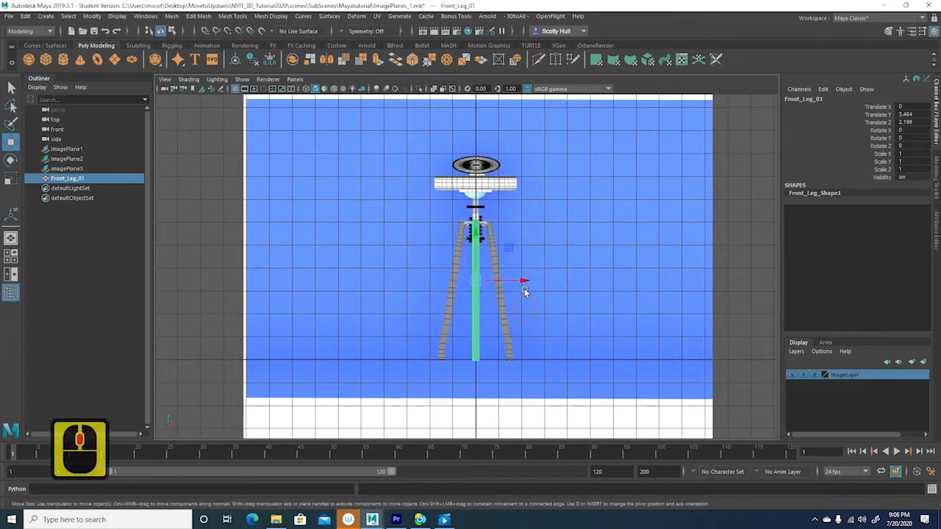
pyautogui.moveTo(523, 281); pyautogui.dragTo(538, 285)
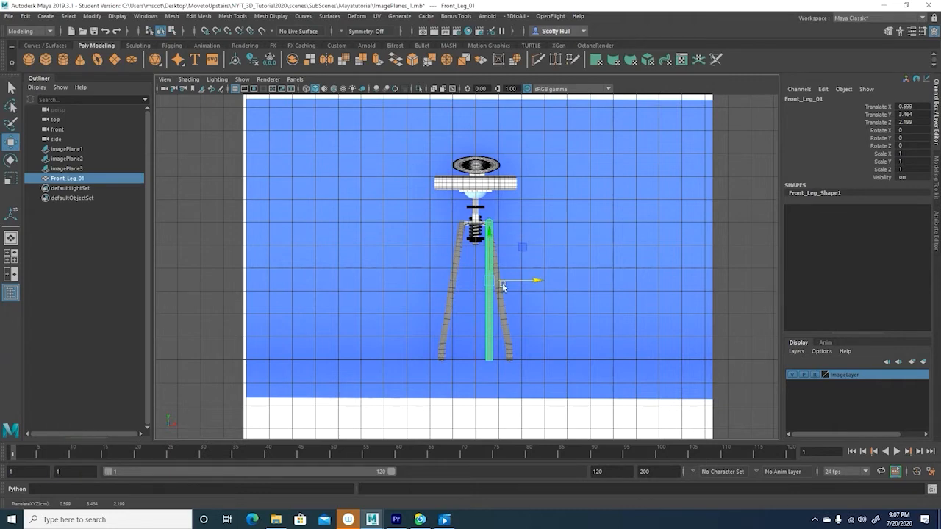
pyautogui.press('e')
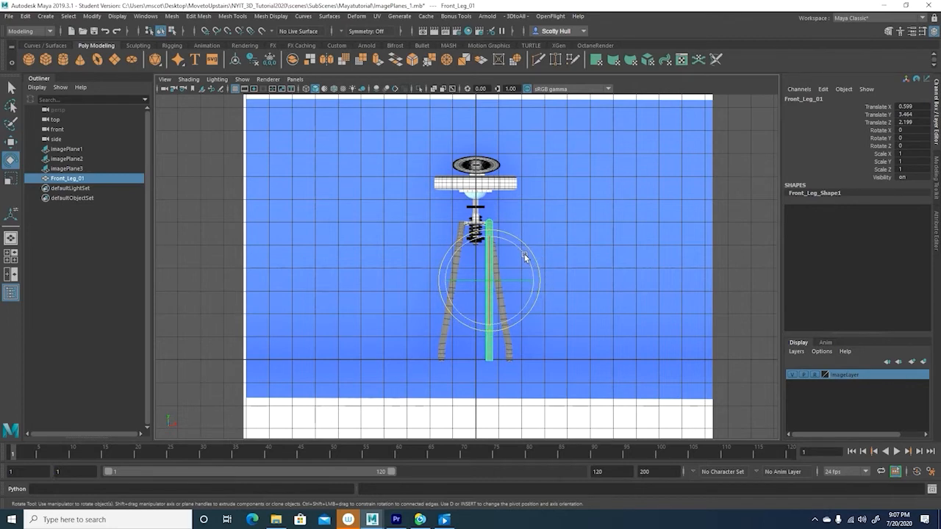
pyautogui.moveTo(524, 256); pyautogui.dragTo(518, 253)
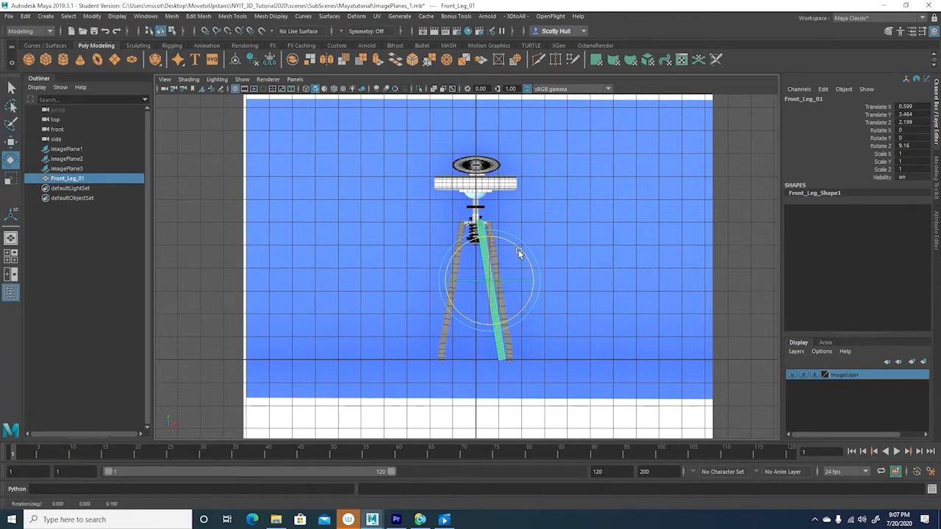
# Move the tilted front leg to about X 0.949, over the reference leg in the front view, and deselect it.
pyautogui.scroll(6, 518, 250)
pyautogui.keyDown('alt'); pyautogui.moveTo(545, 272); pyautogui.dragTo(532, 228, button='middle'); pyautogui.keyUp('alt')
pyautogui.scroll(2, 531, 226)
pyautogui.scroll(1, 531, 227)
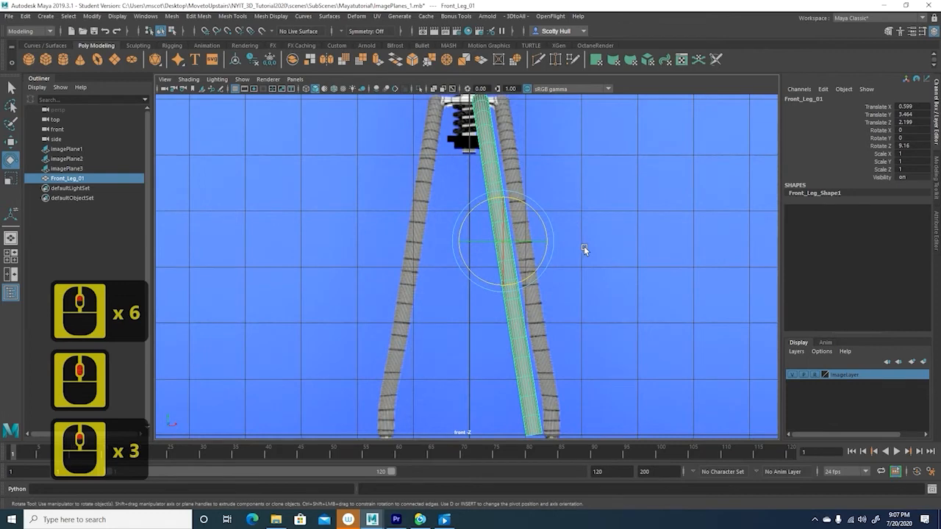
pyautogui.scroll(-1, 587, 247)
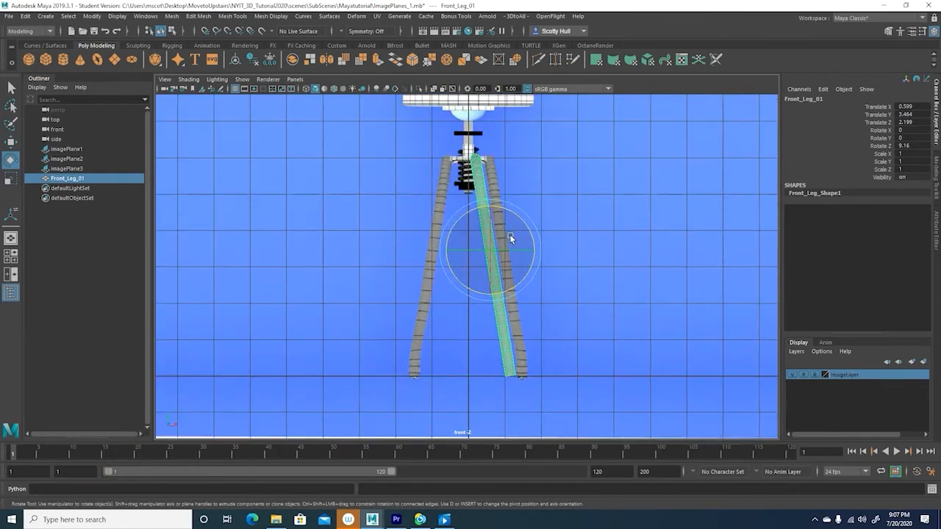
pyautogui.press('w')
pyautogui.moveTo(537, 251); pyautogui.dragTo(553, 255)
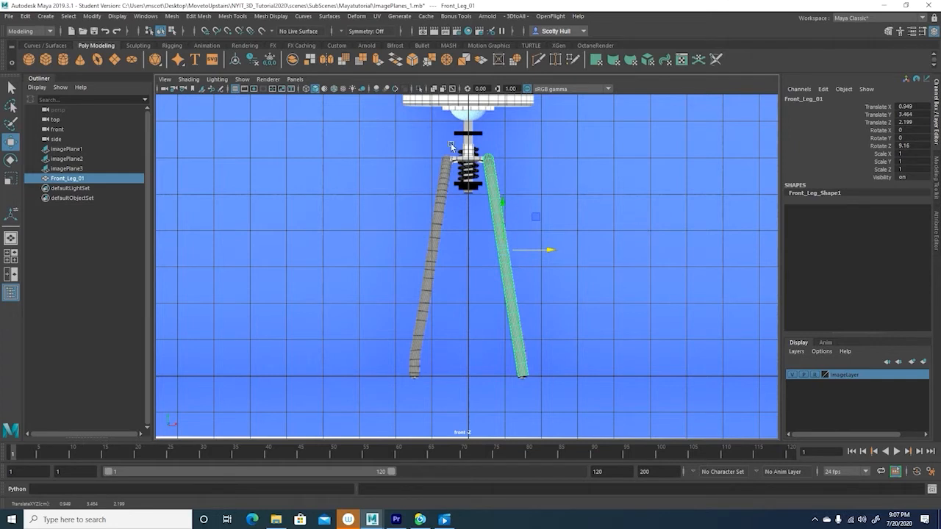
pyautogui.click(450, 375)
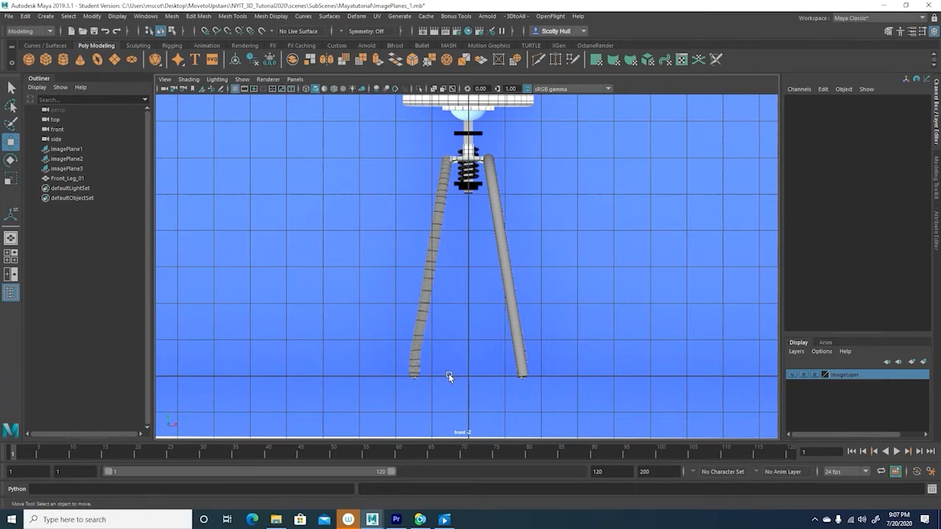
# Duplicate Front_Leg_01 in the perspective view and move the copy along Z to about -2.226, on the opposite side of the stool.
pyautogui.press('space')
pyautogui.press('space')
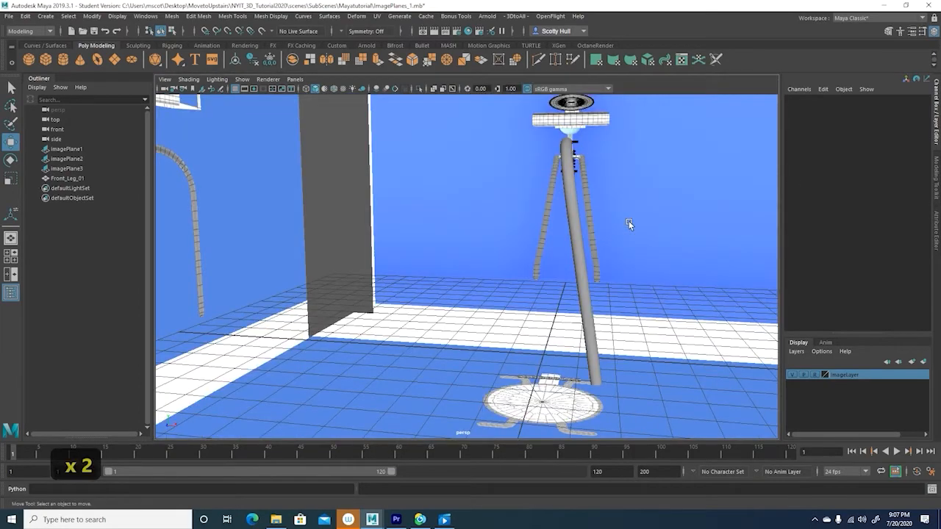
pyautogui.keyDown('alt'); pyautogui.moveTo(638, 264); pyautogui.dragTo(560, 254); pyautogui.keyUp('alt')
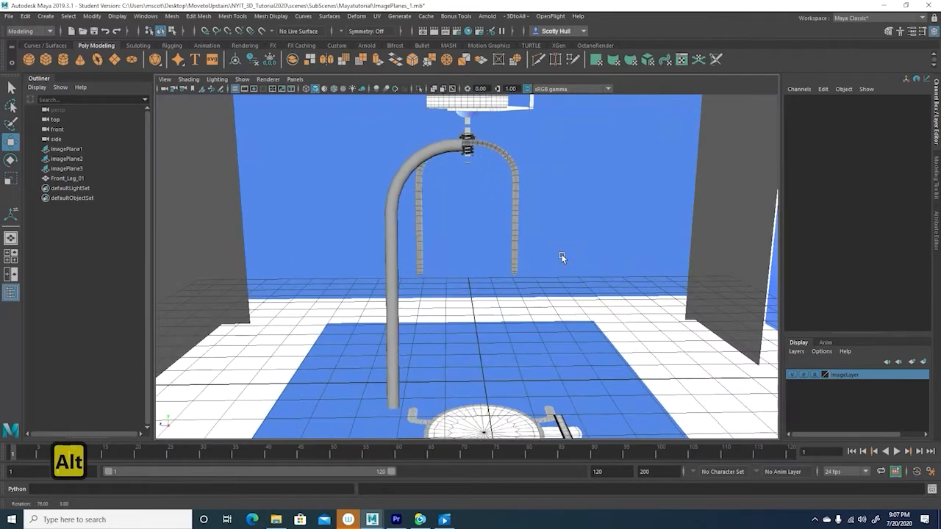
pyautogui.click(440, 145)
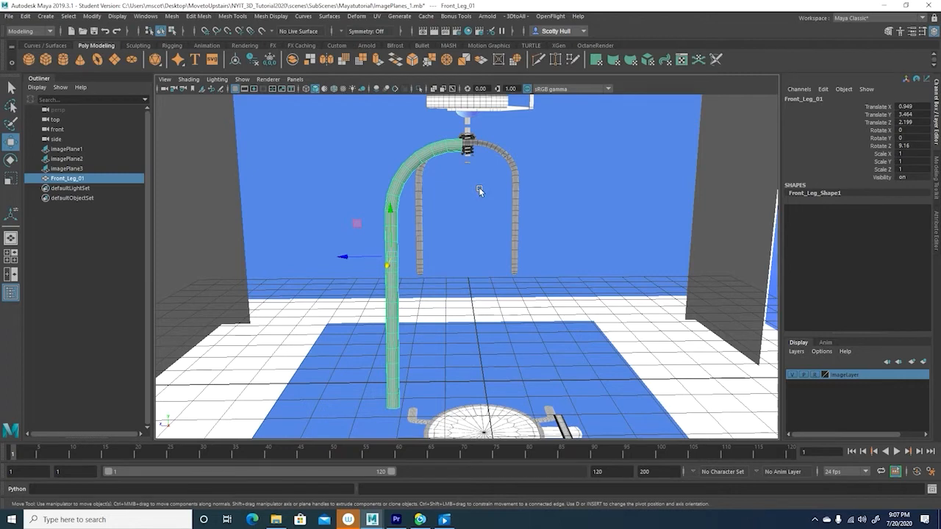
pyautogui.hotkey('ctrl', 'd')
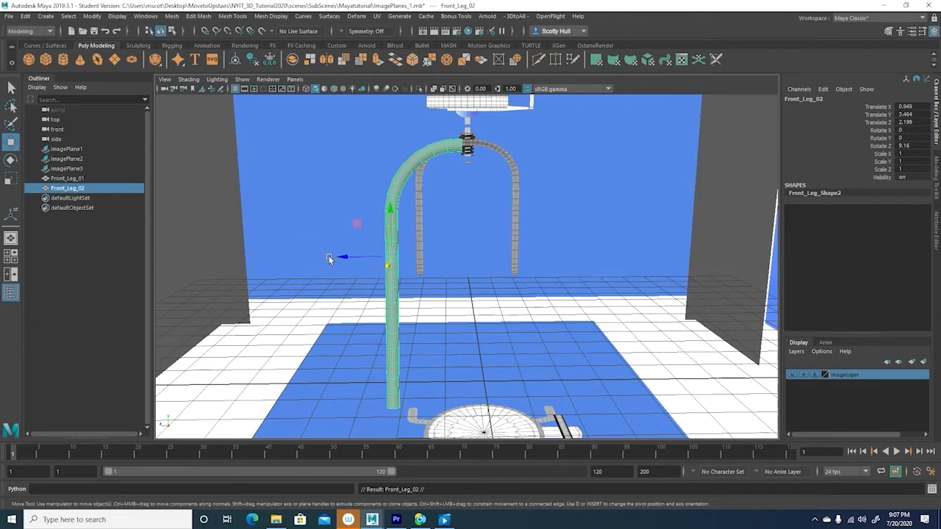
pyautogui.moveTo(344, 256); pyautogui.dragTo(533, 296)
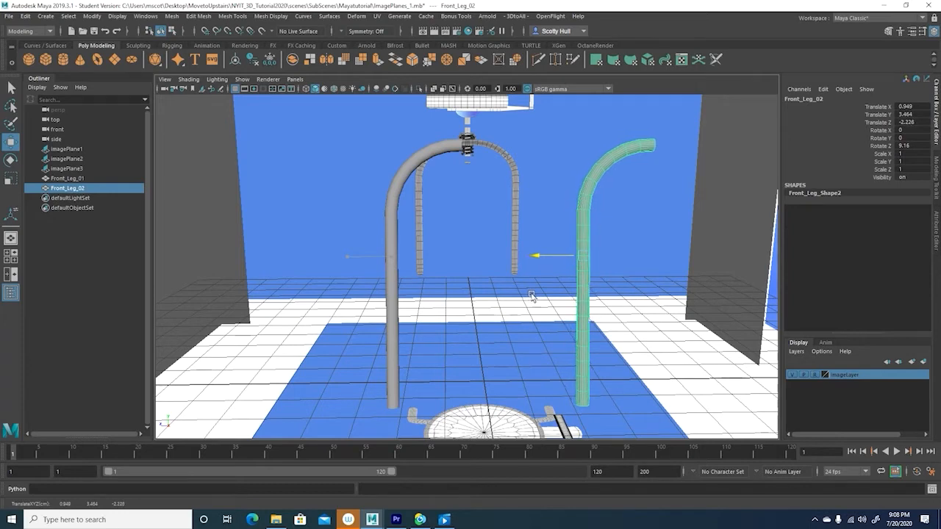
pyautogui.click(544, 392)
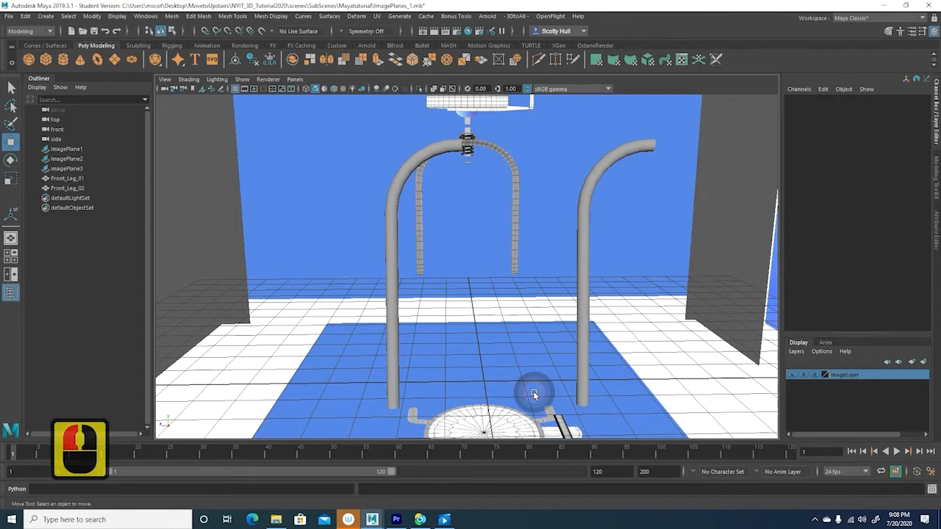
pyautogui.click(582, 403)
pyautogui.click(398, 410)
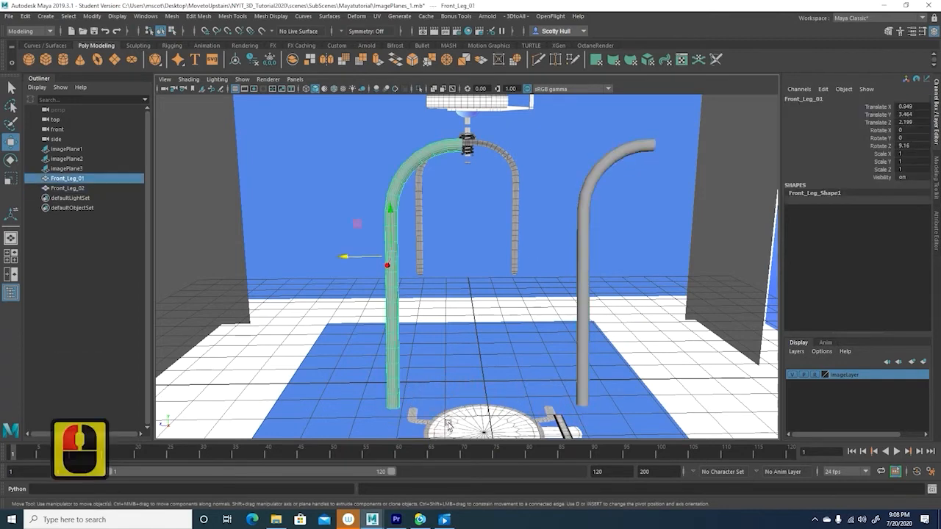
pyautogui.click(585, 217)
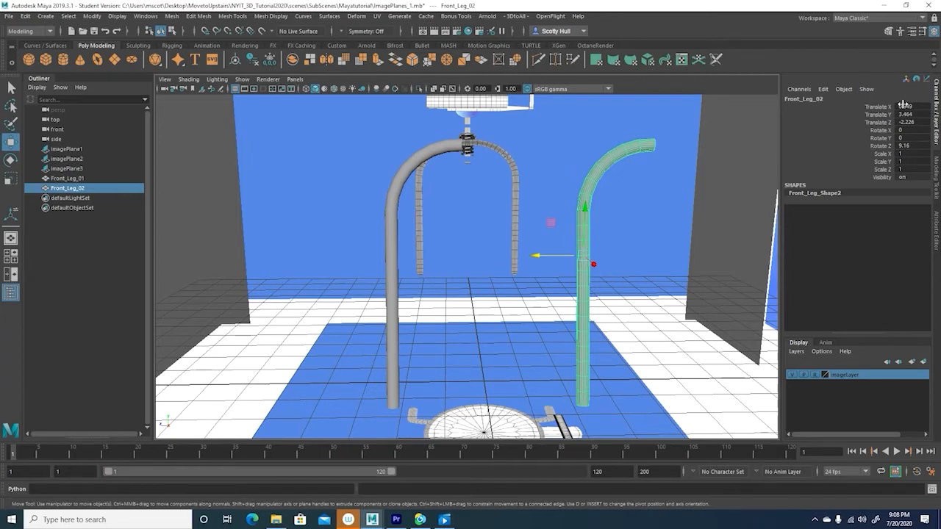
pyautogui.moveTo(882, 108); pyautogui.dragTo(893, 169)
pyautogui.click(741, 153)
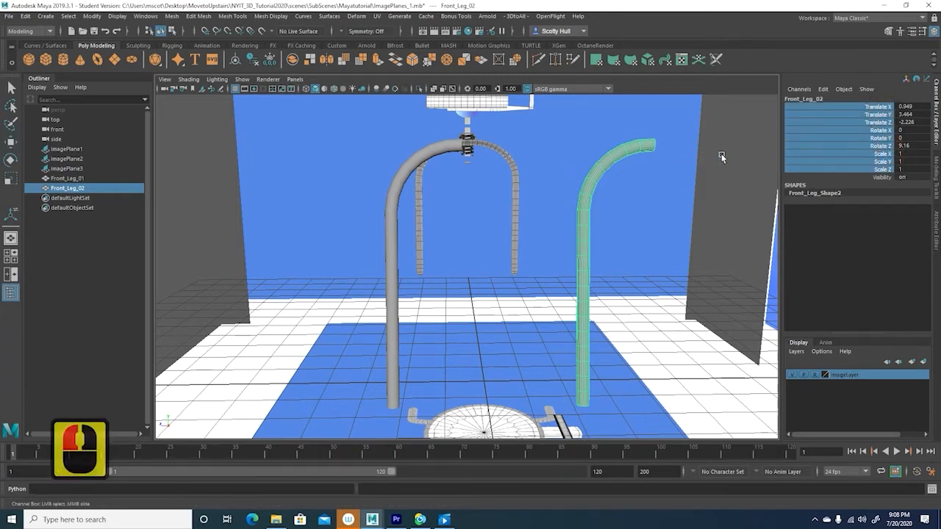
pyautogui.click(855, 171)
pyautogui.moveTo(863, 152); pyautogui.dragTo(861, 160)
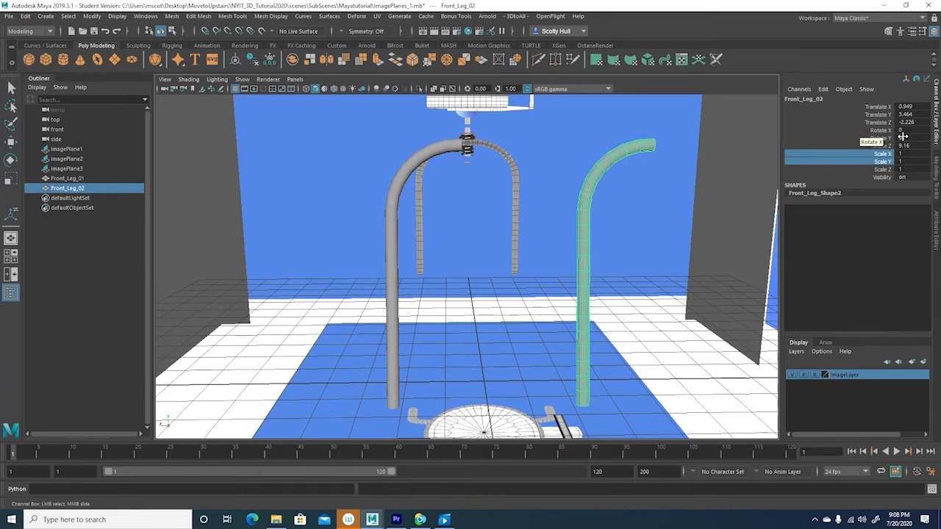
pyautogui.click(176, 416)
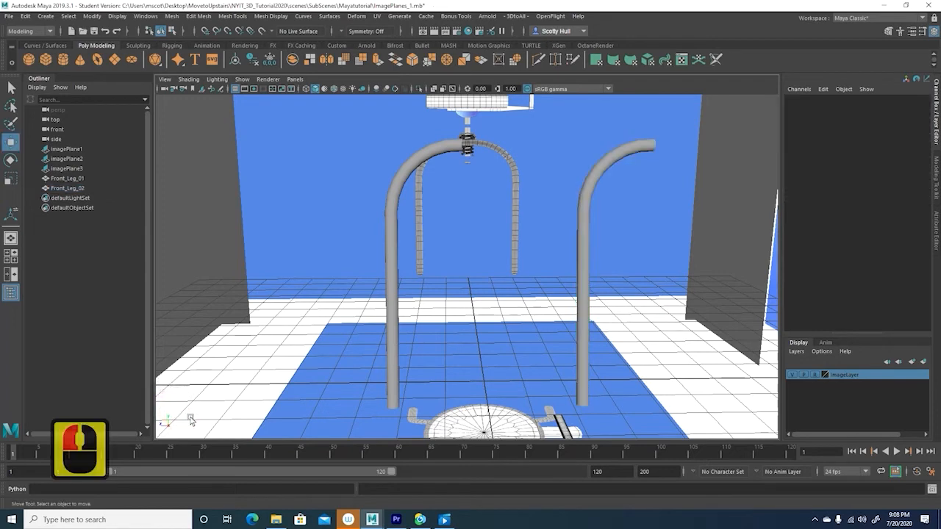
# Set Front_Leg_02's Y rotation to 180 so its bend faces Front_Leg_01.
pyautogui.click(584, 302)
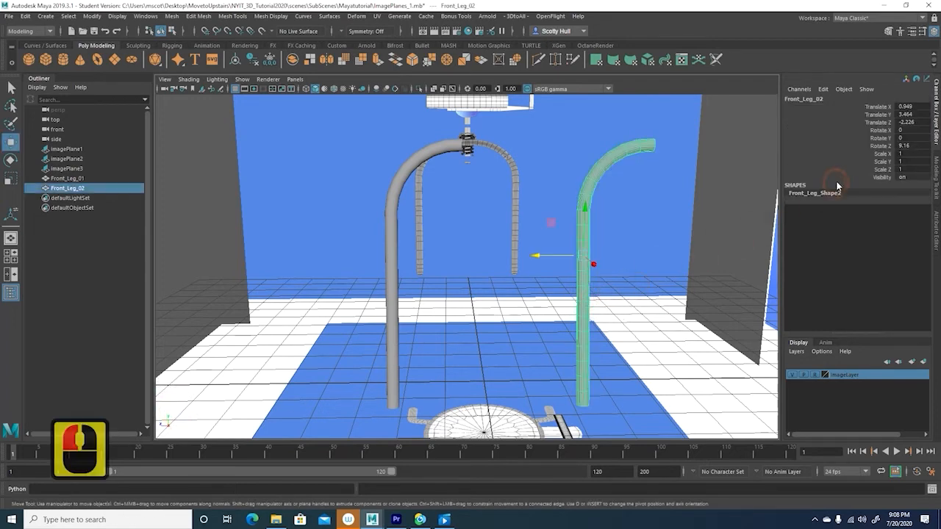
pyautogui.click(907, 138)
pyautogui.write('180')
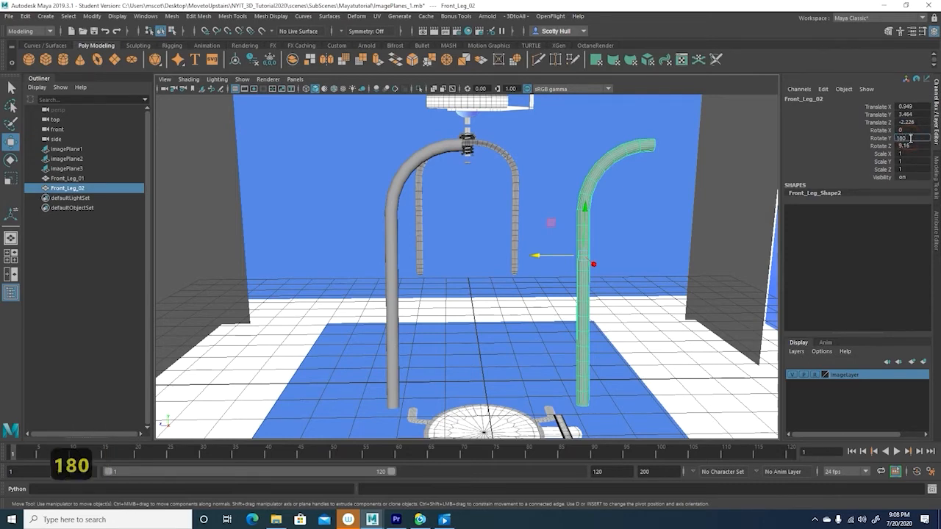
pyautogui.press('Return')
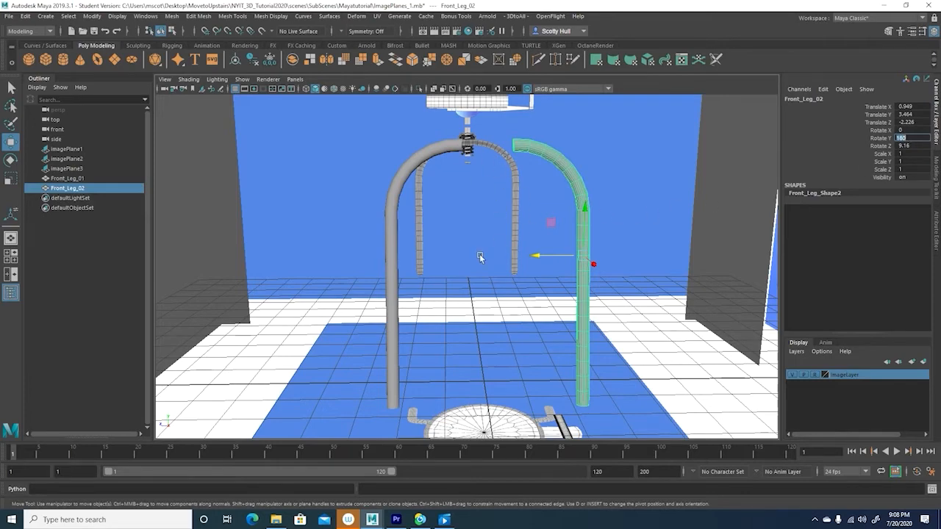
# Examine the lower and upper ends of both front legs from close up.
pyautogui.keyDown('alt'); pyautogui.moveTo(607, 283); pyautogui.dragTo(642, 298); pyautogui.keyUp('alt')
pyautogui.scroll(3, 638, 288)
pyautogui.keyDown('alt'); pyautogui.moveTo(642, 297); pyautogui.dragTo(628, 265, button='middle'); pyautogui.keyUp('alt')
pyautogui.keyDown('alt'); pyautogui.moveTo(628, 265); pyautogui.dragTo(628, 263); pyautogui.keyUp('alt')
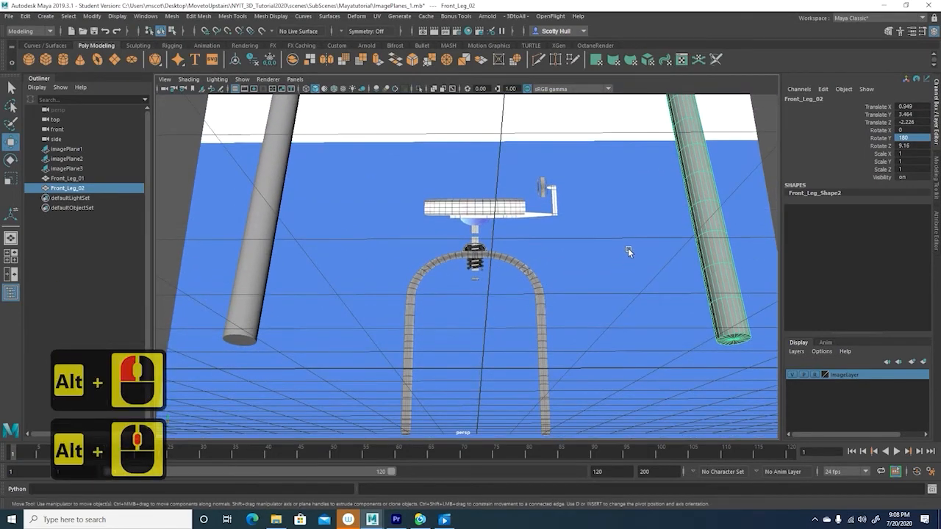
pyautogui.keyDown('alt'); pyautogui.moveTo(628, 247); pyautogui.dragTo(622, 260, button='middle'); pyautogui.keyUp('alt')
pyautogui.keyDown('alt'); pyautogui.moveTo(599, 213); pyautogui.dragTo(596, 252); pyautogui.keyUp('alt')
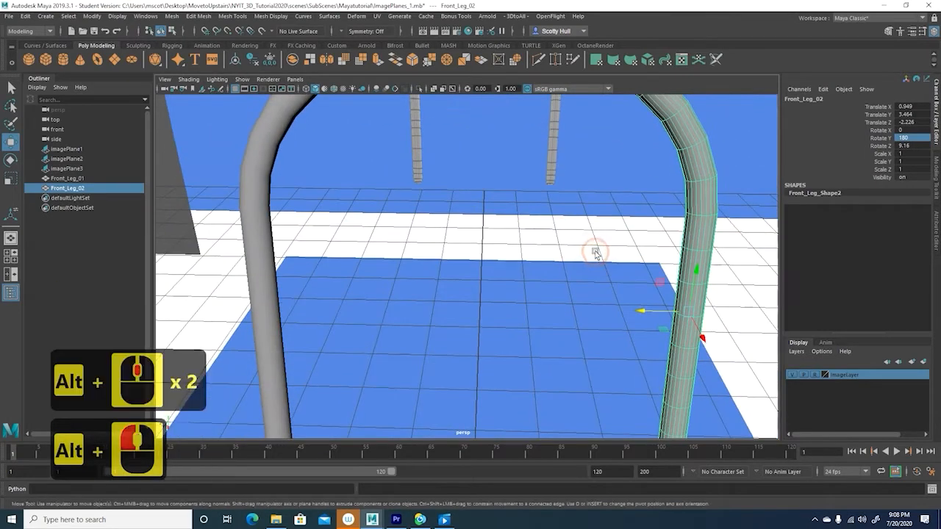
pyautogui.keyDown('alt'); pyautogui.moveTo(595, 252); pyautogui.dragTo(597, 353, button='middle'); pyautogui.keyUp('alt')
pyautogui.moveTo(515, 272)
pyautogui.keyDown('alt'); pyautogui.mouseDown()
pyautogui.moveTo(532, 267)
pyautogui.moveTo(486, 268)
pyautogui.moveTo(506, 269)
pyautogui.mouseUp(); pyautogui.keyUp('alt')
pyautogui.keyDown('alt'); pyautogui.moveTo(506, 270); pyautogui.dragTo(642, 264, button='middle'); pyautogui.keyUp('alt')
pyautogui.keyDown('alt'); pyautogui.moveTo(642, 263); pyautogui.dragTo(611, 265); pyautogui.keyUp('alt')
pyautogui.scroll(2, 611, 265)
# Select only the cap faces at the upper end of Front_Leg_01 and delete them to leave the tube open.
pyautogui.click(367, 177)
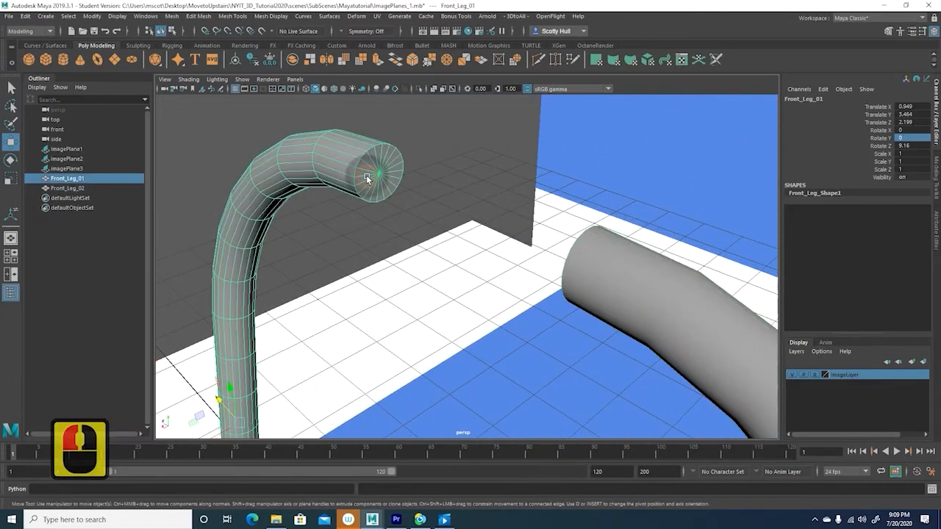
pyautogui.moveTo(367, 178); pyautogui.dragTo(367, 205, button='right')
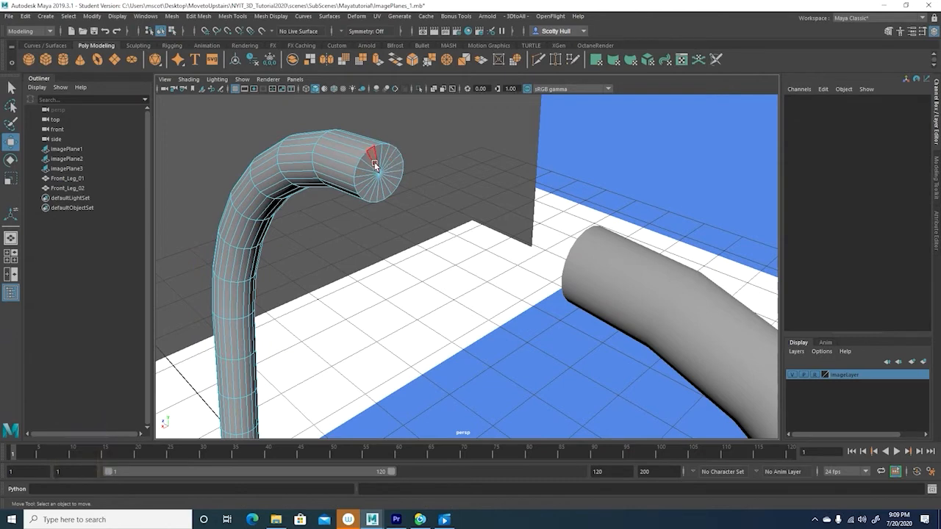
pyautogui.click(387, 183)
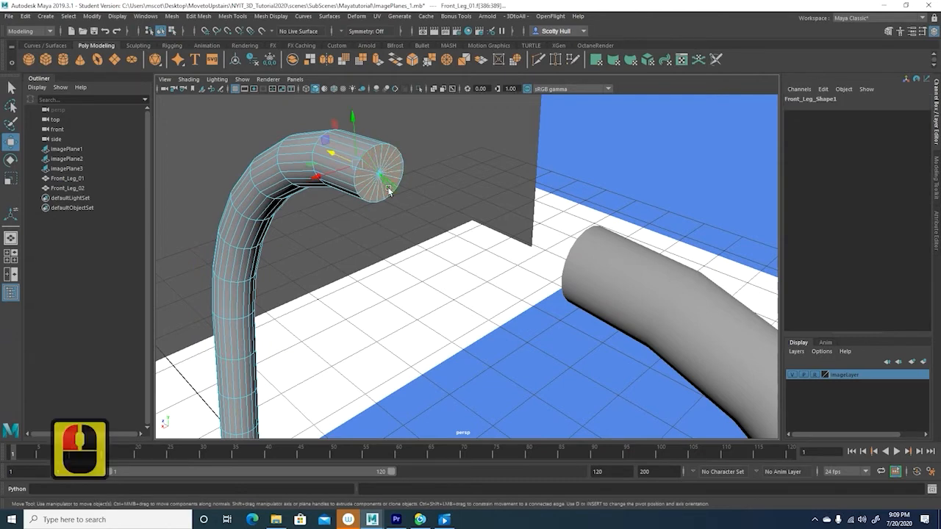
pyautogui.keyDown('alt'); pyautogui.moveTo(455, 203); pyautogui.dragTo(444, 236); pyautogui.keyUp('alt')
pyautogui.keyDown('alt'); pyautogui.moveTo(443, 235); pyautogui.dragTo(569, 309, button='middle'); pyautogui.keyUp('alt')
pyautogui.keyDown('alt'); pyautogui.moveTo(570, 309); pyautogui.dragTo(583, 349); pyautogui.keyUp('alt')
pyautogui.scroll(9, 581, 353)
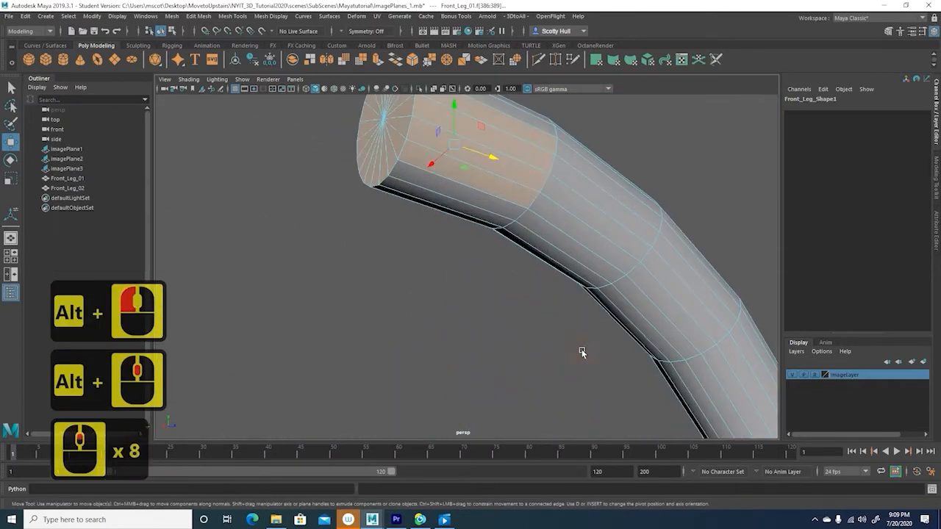
pyautogui.keyDown('alt'); pyautogui.moveTo(529, 131); pyautogui.dragTo(492, 201, button='middle'); pyautogui.keyUp('alt')
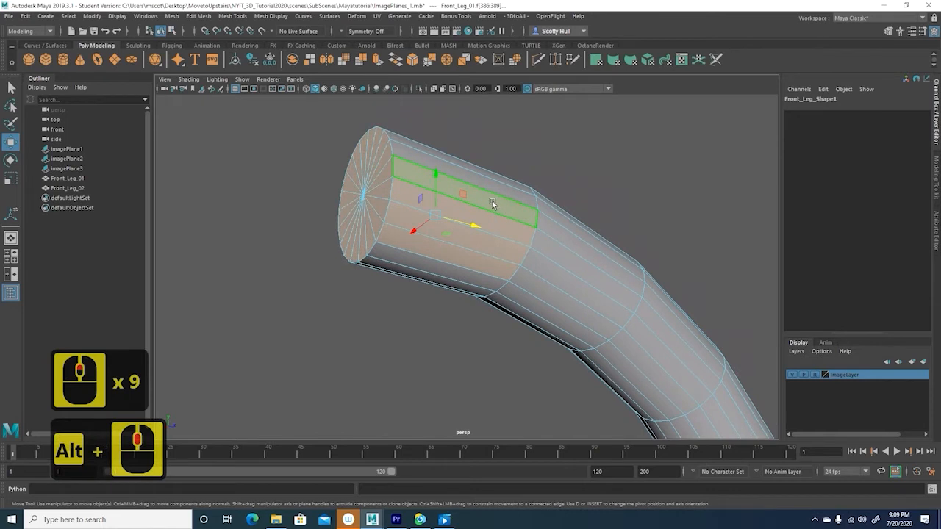
pyautogui.keyDown('shift'); pyautogui.click(491, 200); pyautogui.keyUp('shift')
pyautogui.keyDown('shift'); pyautogui.click(497, 217); pyautogui.keyUp('shift')
pyautogui.keyDown('shift'); pyautogui.click(485, 250); pyautogui.keyUp('shift')
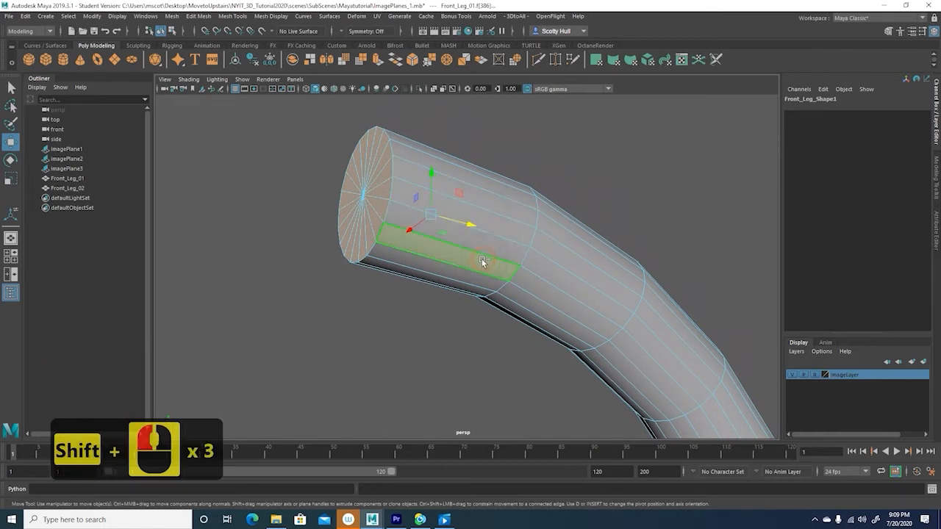
pyautogui.keyDown('shift'); pyautogui.click(481, 261); pyautogui.keyUp('shift')
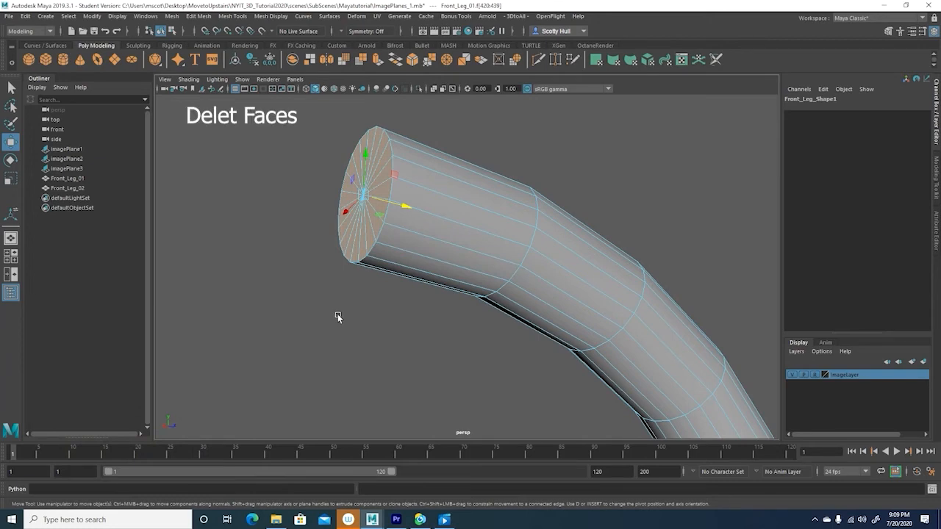
pyautogui.press('Delete')
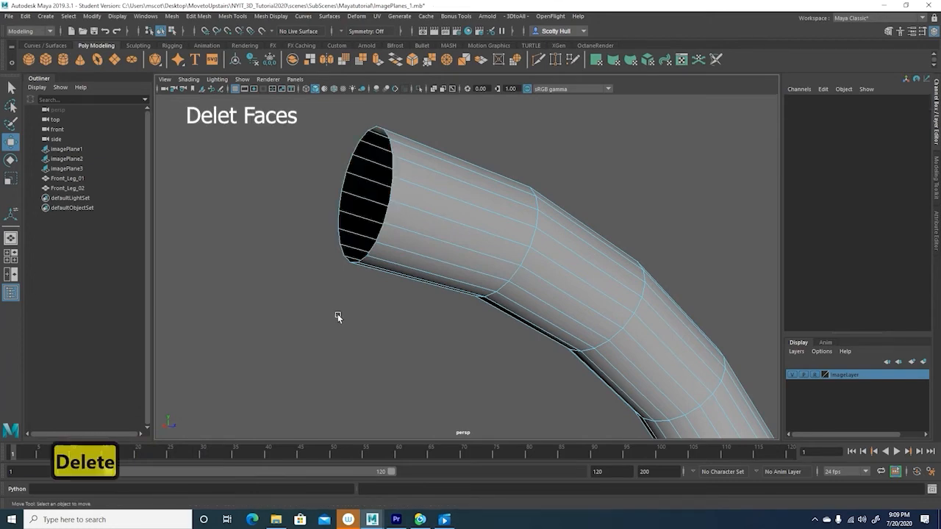
# Select only the cap faces at the upper end of Front_Leg_02 and delete them to open that tube end.
pyautogui.keyDown('alt'); pyautogui.moveTo(312, 305); pyautogui.dragTo(499, 313); pyautogui.keyUp('alt')
pyautogui.scroll(-4, 499, 314)
pyautogui.keyDown('alt'); pyautogui.moveTo(570, 347); pyautogui.dragTo(375, 346); pyautogui.keyUp('alt')
pyautogui.click(545, 240)
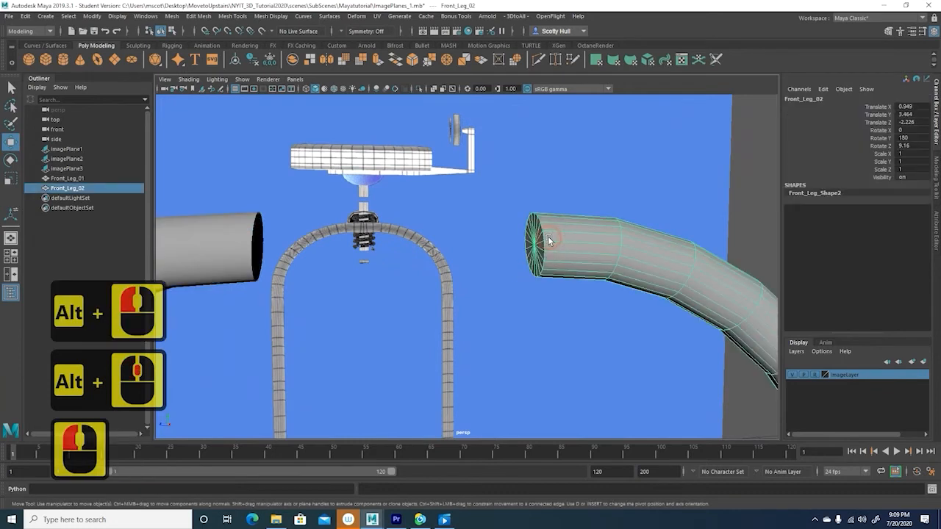
pyautogui.rightClick(533, 250)
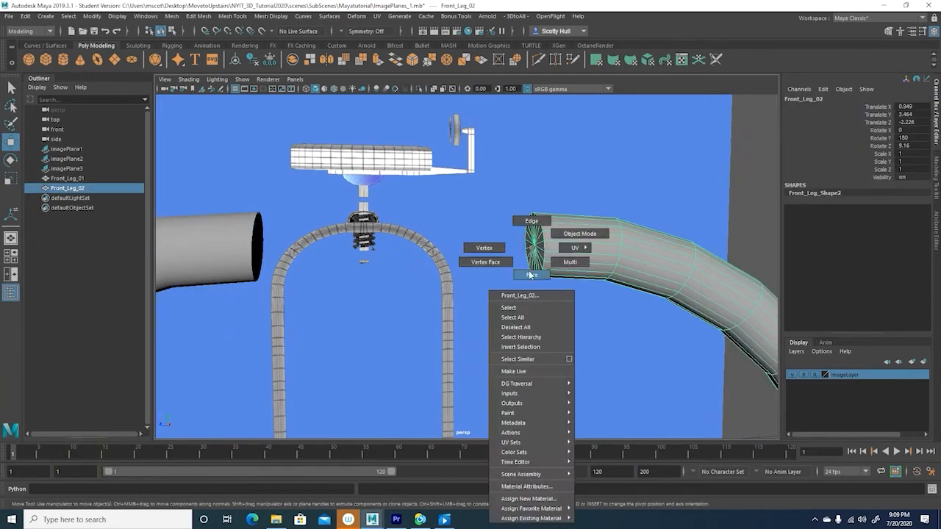
pyautogui.click(530, 275)
pyautogui.moveTo(529, 305)
pyautogui.keyDown('alt'); pyautogui.mouseDown()
pyautogui.moveTo(557, 311)
pyautogui.moveTo(541, 314)
pyautogui.mouseUp(); pyautogui.keyUp('alt')
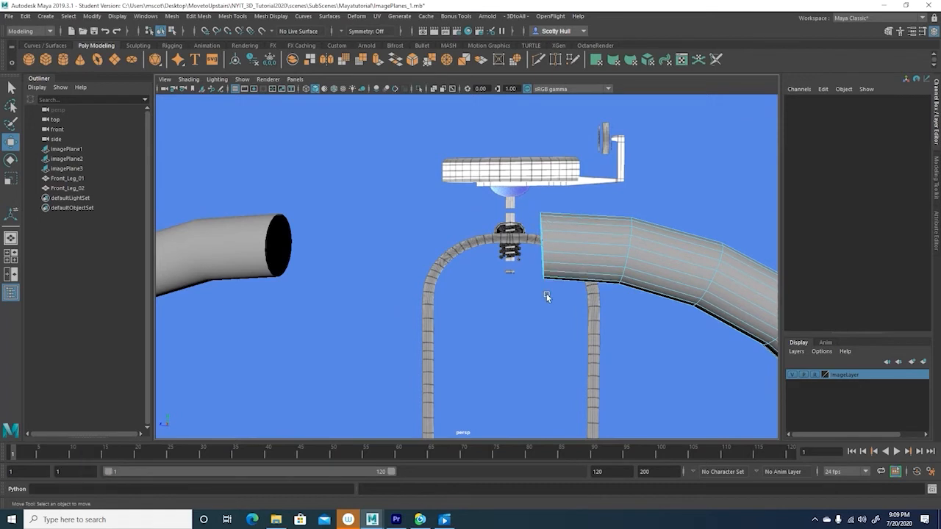
pyautogui.moveTo(524, 207); pyautogui.dragTo(548, 239)
pyautogui.moveTo(560, 292); pyautogui.dragTo(559, 292)
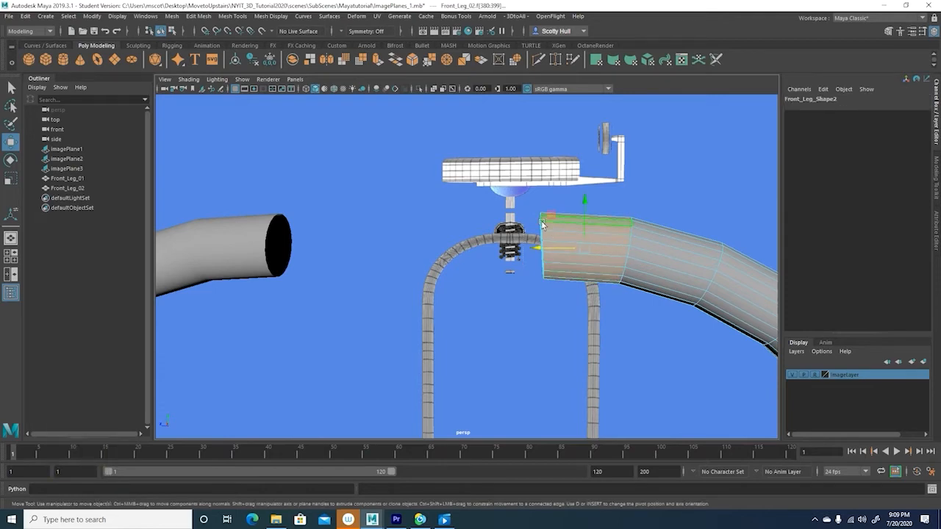
pyautogui.keyDown('alt'); pyautogui.moveTo(478, 288); pyautogui.dragTo(499, 281); pyautogui.keyUp('alt')
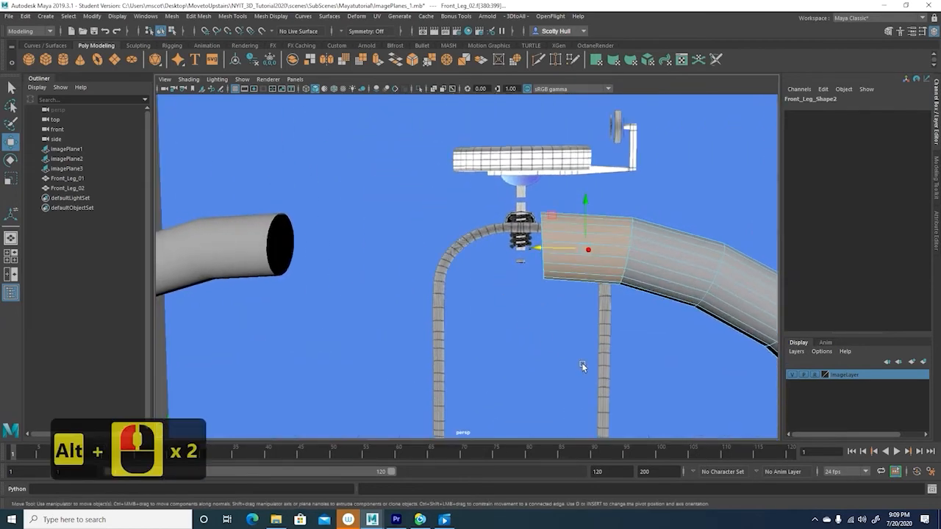
pyautogui.moveTo(566, 183); pyautogui.dragTo(583, 285)
pyautogui.keyDown('shift'); pyautogui.moveTo(583, 322); pyautogui.dragTo(583, 322); pyautogui.keyUp('shift')
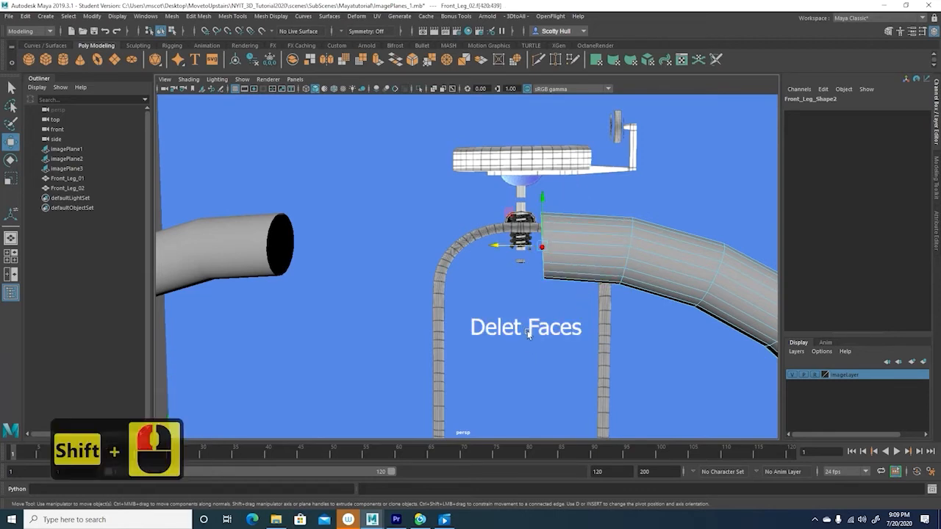
pyautogui.keyDown('alt'); pyautogui.moveTo(535, 333); pyautogui.dragTo(571, 335); pyautogui.keyUp('alt')
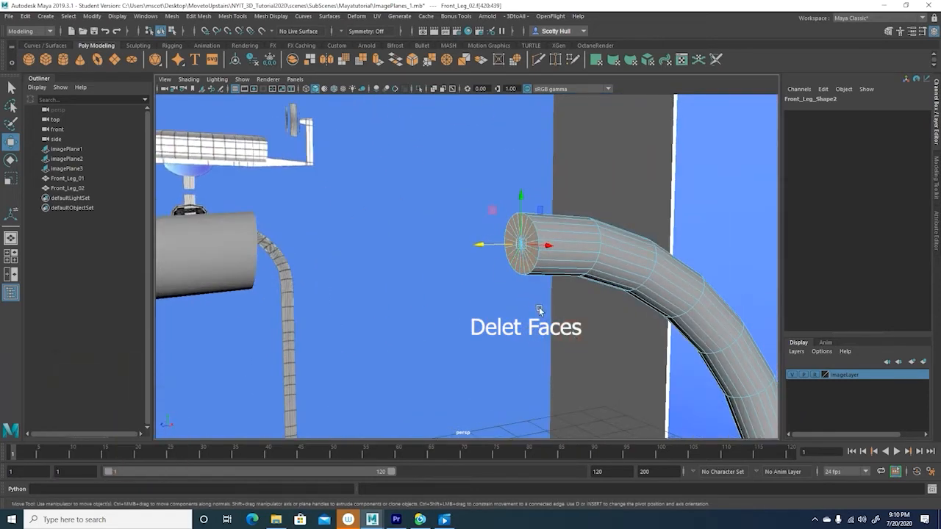
pyautogui.press('Delete')
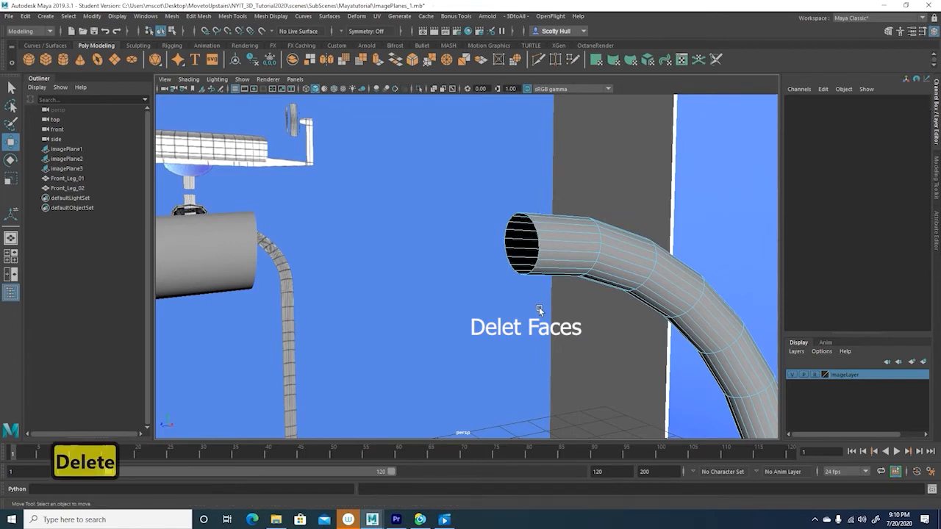
# Examine the gap between the open upper ends of the two front legs against the reference arch.
pyautogui.keyDown('alt'); pyautogui.moveTo(539, 306); pyautogui.dragTo(492, 344); pyautogui.keyUp('alt')
pyautogui.scroll(-9, 492, 344)
pyautogui.keyDown('alt'); pyautogui.moveTo(493, 349); pyautogui.dragTo(508, 250, button='middle'); pyautogui.keyUp('alt')
pyautogui.scroll(2, 496, 235)
pyautogui.scroll(-3, 509, 252)
pyautogui.keyDown('alt'); pyautogui.moveTo(489, 259); pyautogui.dragTo(517, 255); pyautogui.keyUp('alt')
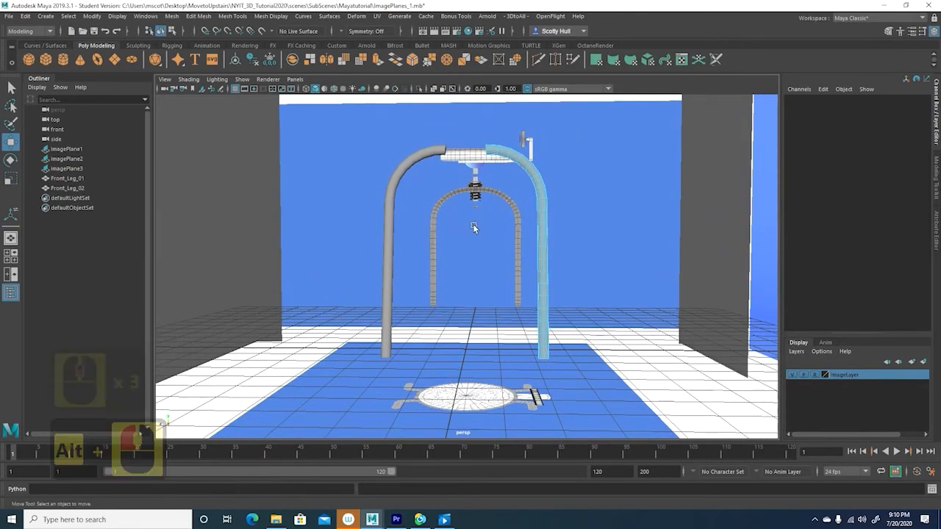
pyautogui.scroll(4, 504, 190)
pyautogui.scroll(-4, 500, 177)
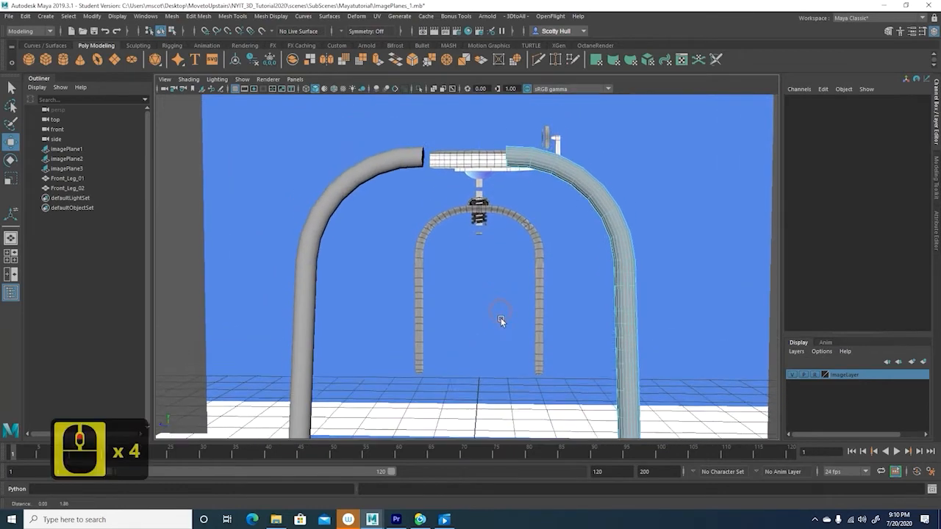
pyautogui.keyDown('alt'); pyautogui.moveTo(500, 307); pyautogui.dragTo(502, 278); pyautogui.keyUp('alt')
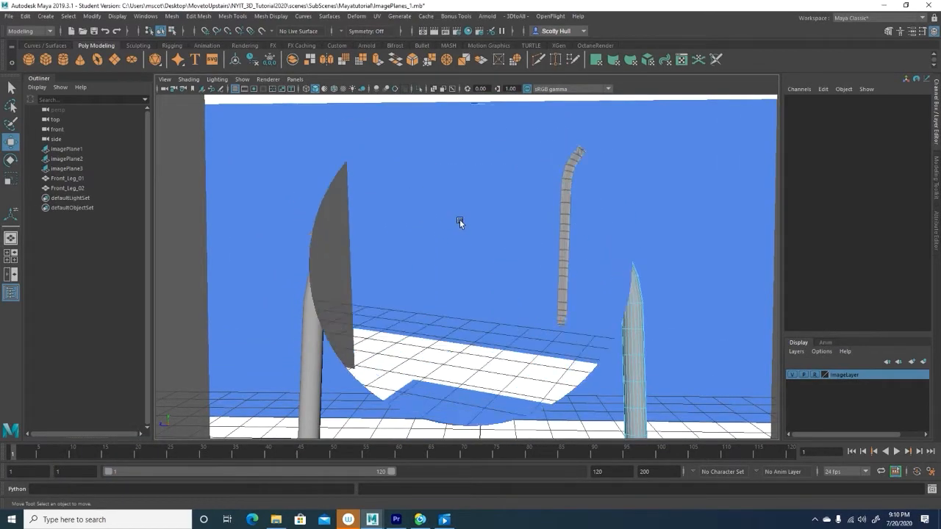
# Examine the pair of front legs and their open upper ends from several angles around the model.
pyautogui.scroll(3, 460, 219)
pyautogui.keyDown('alt'); pyautogui.moveTo(460, 219); pyautogui.dragTo(560, 315); pyautogui.keyUp('alt')
pyautogui.scroll(-6, 560, 312)
pyautogui.keyDown('alt'); pyautogui.moveTo(477, 300); pyautogui.dragTo(514, 295); pyautogui.keyUp('alt')
pyautogui.scroll(4, 609, 287)
pyautogui.keyDown('alt'); pyautogui.click(515, 295); pyautogui.keyUp('alt')
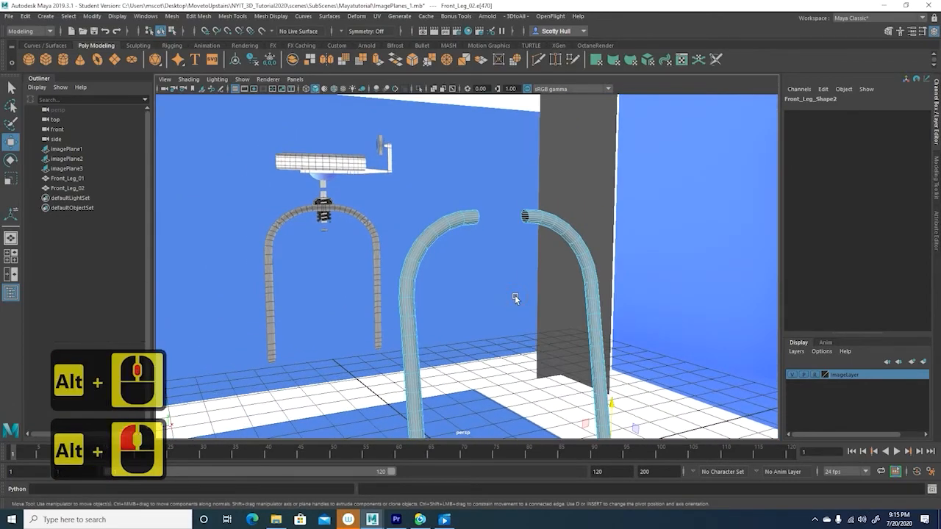
pyautogui.keyDown('alt'); pyautogui.moveTo(561, 293); pyautogui.dragTo(520, 293); pyautogui.keyUp('alt')
pyautogui.keyDown('alt'); pyautogui.moveTo(622, 290); pyautogui.dragTo(593, 307); pyautogui.keyUp('alt')
pyautogui.keyDown('alt'); pyautogui.click(585, 296); pyautogui.keyUp('alt')
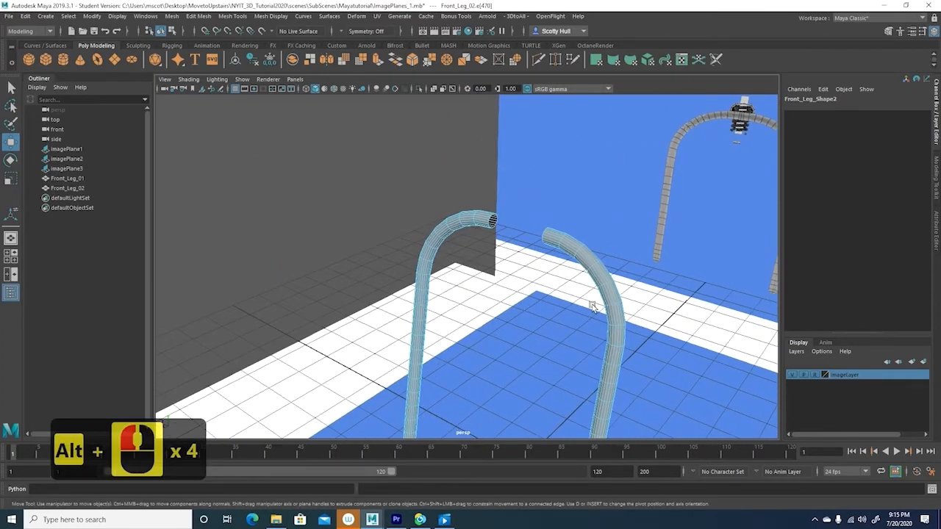
# Return to object mode, select Front_Leg_01 and Front_Leg_02, and combine them into a single mesh.
pyautogui.rightClick(569, 250)
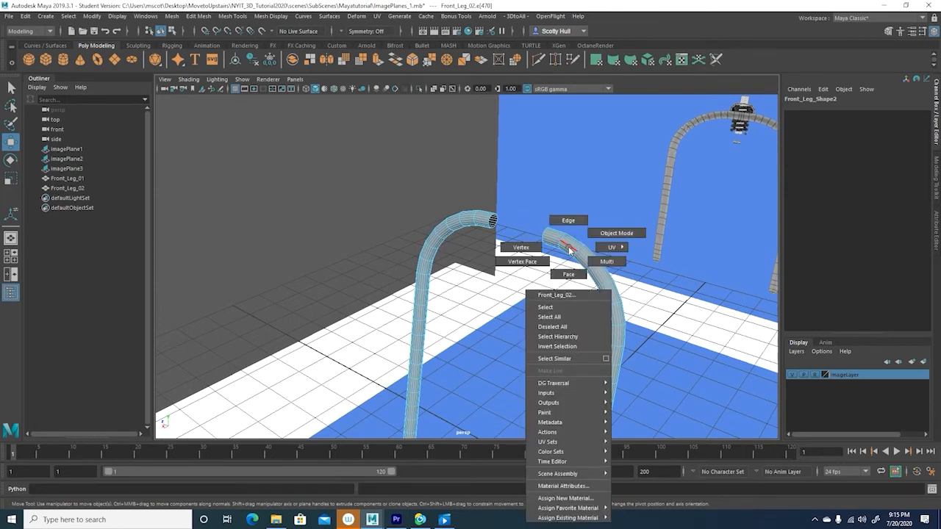
pyautogui.click(610, 233)
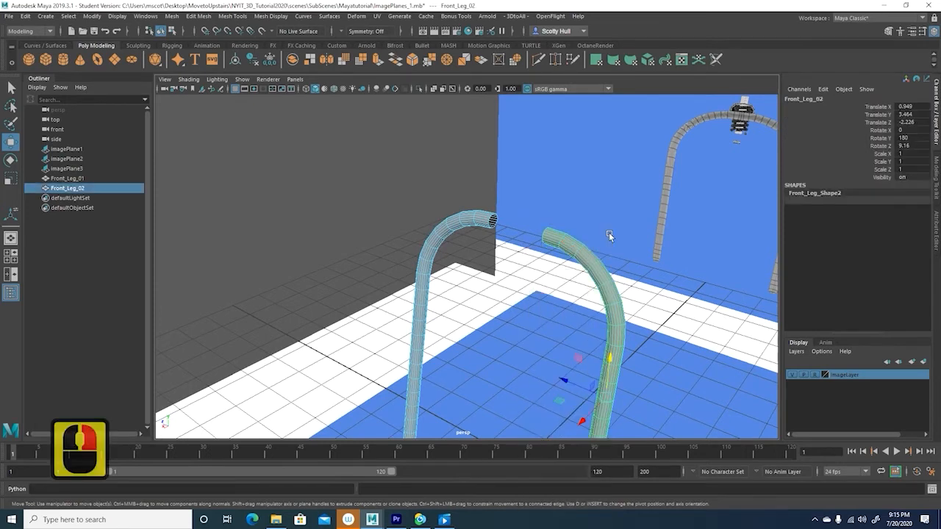
pyautogui.keyDown('shift'); pyautogui.click(72, 179); pyautogui.keyUp('shift')
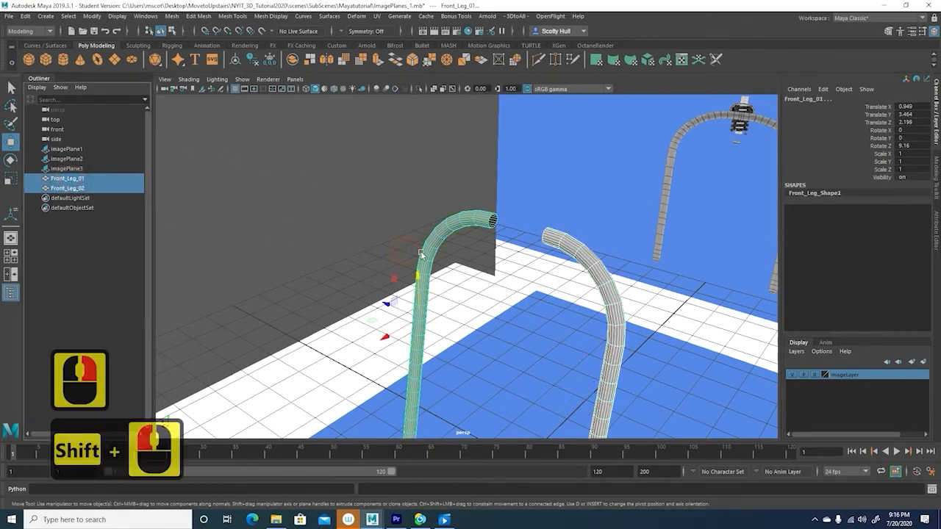
pyautogui.click(475, 191)
pyautogui.click(578, 269)
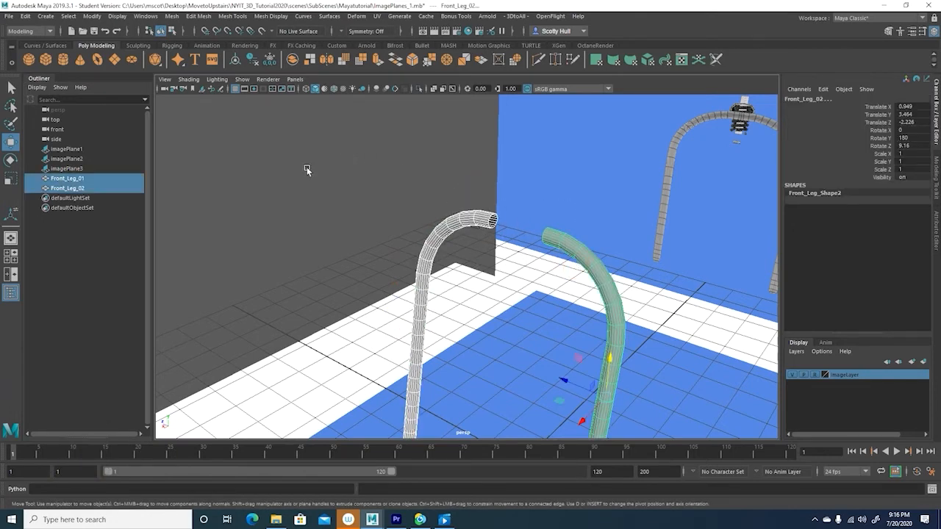
pyautogui.click(171, 16)
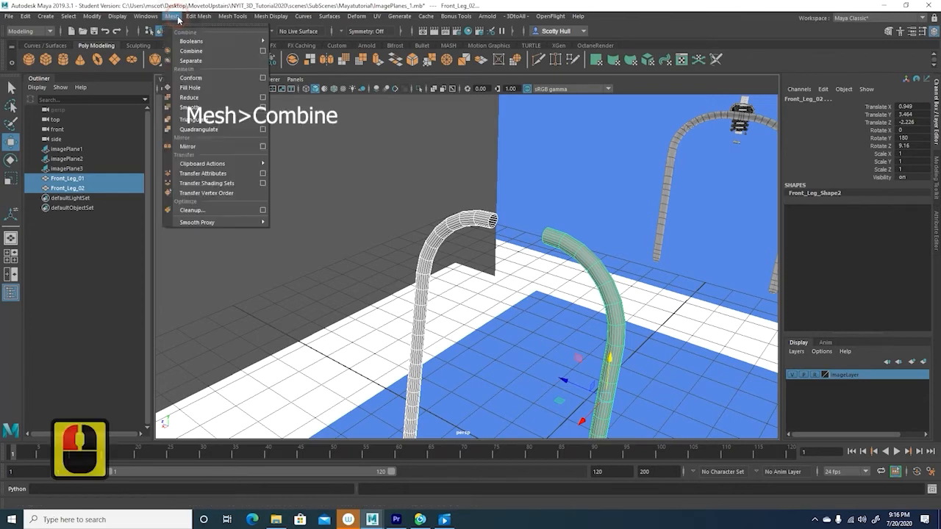
pyautogui.click(189, 52)
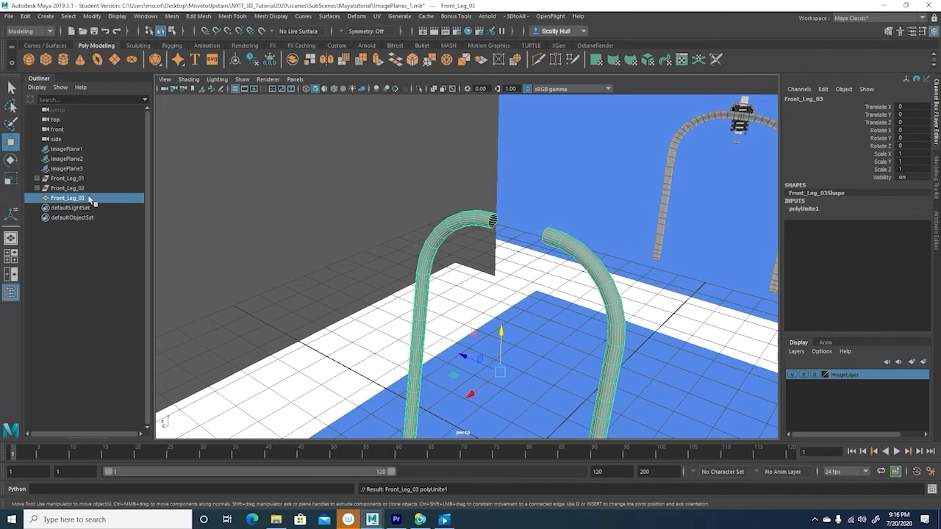
# Try to delete the leftover Front_Leg_01 and Front_Leg_02 nodes together with their child transforms, leaving only the combined mesh.
pyautogui.click(37, 189)
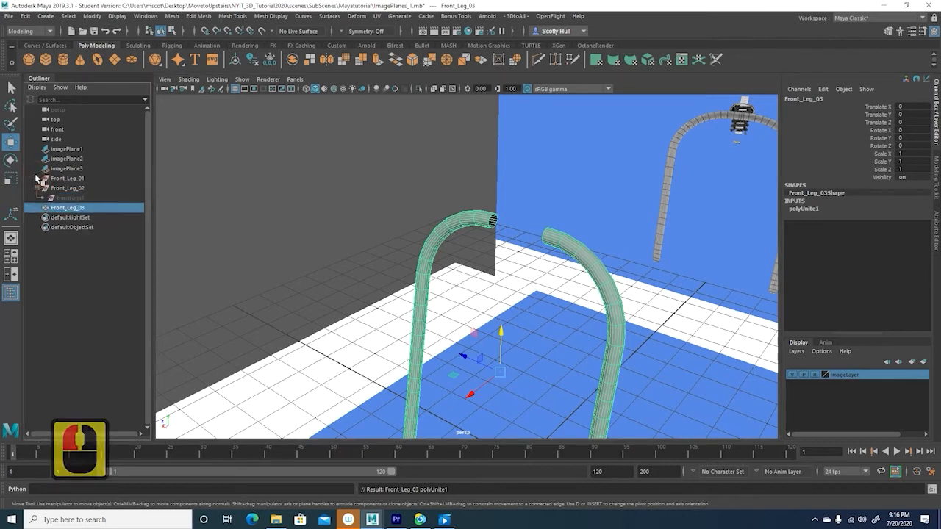
pyautogui.click(38, 179)
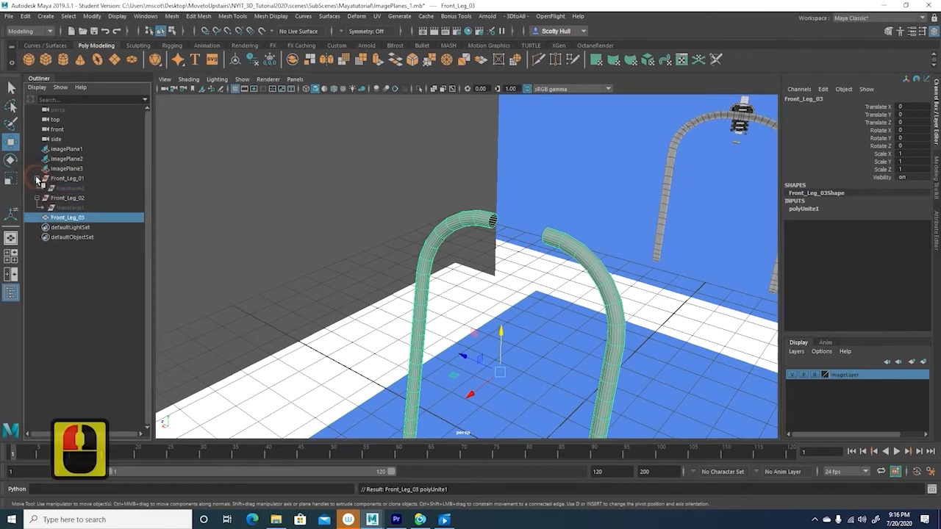
pyautogui.click(74, 180)
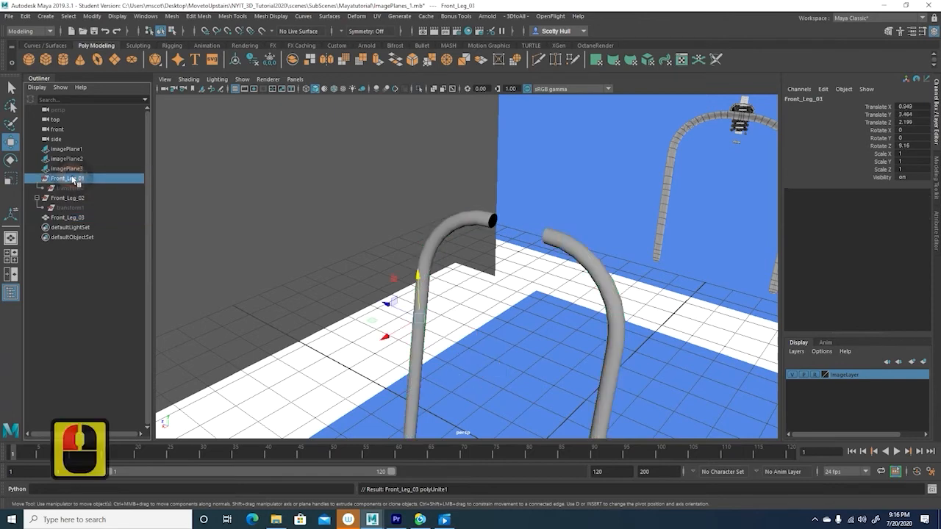
pyautogui.keyDown('shift'); pyautogui.click(68, 201); pyautogui.keyUp('shift')
pyautogui.press('Delete')
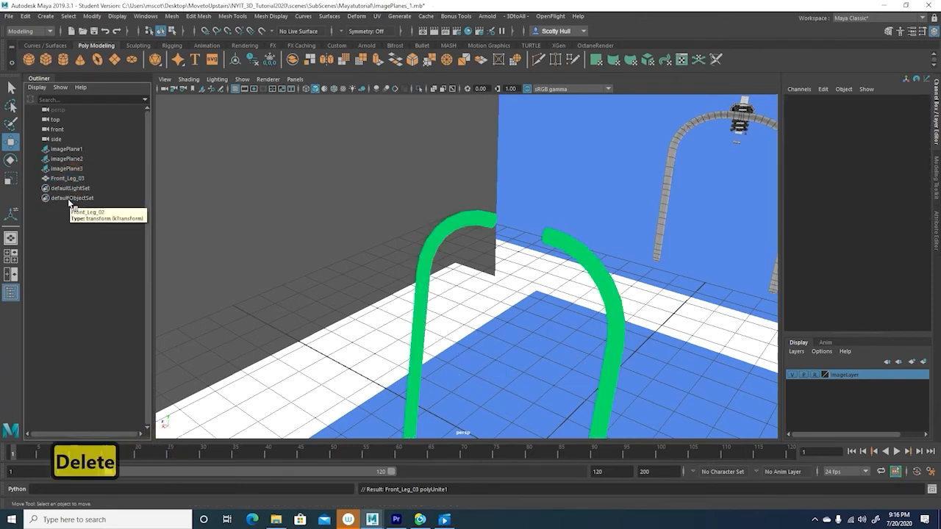
pyautogui.click(87, 177)
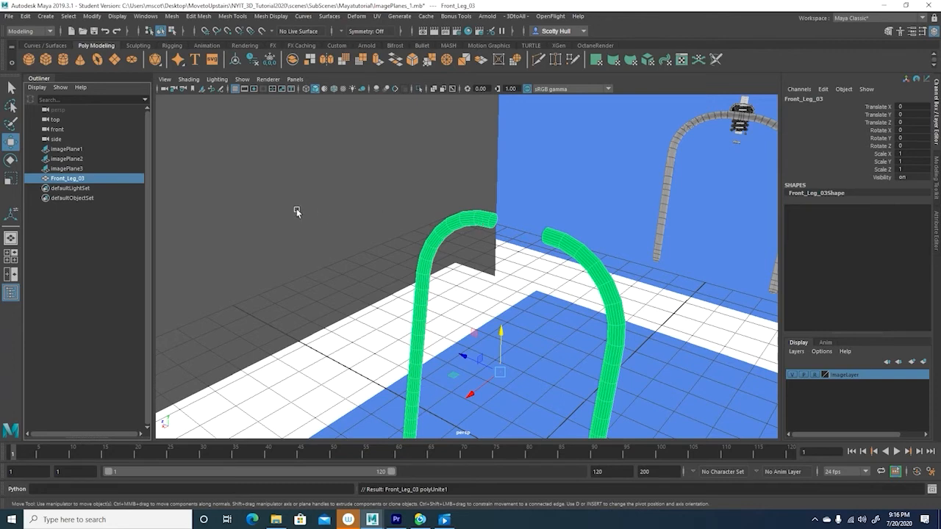
# Undo the deletion of the leftover Front_Leg_01 and Front_Leg_02 nodes and return to the selected combined mesh.
pyautogui.hotkey('ctrl', 'z')
pyautogui.hotkey('ctrl', 'z')
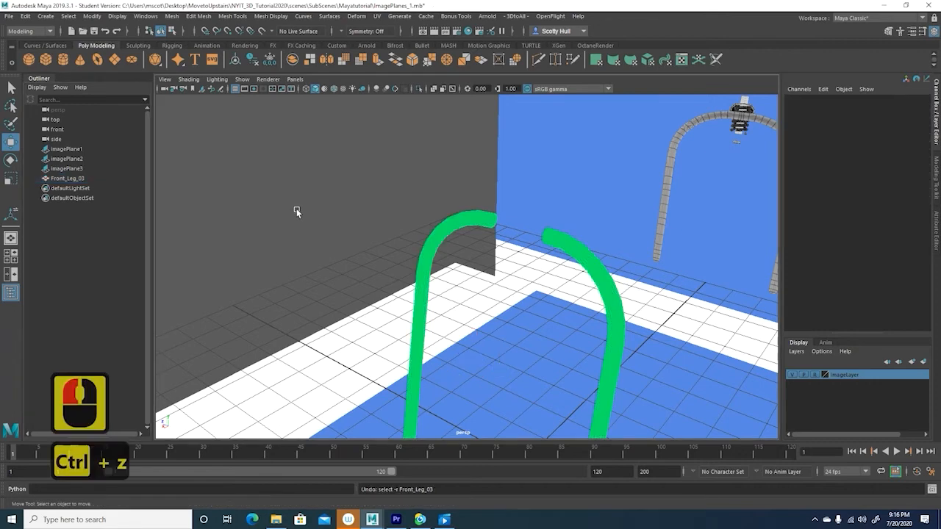
pyautogui.hotkey('ctrl', 'z')
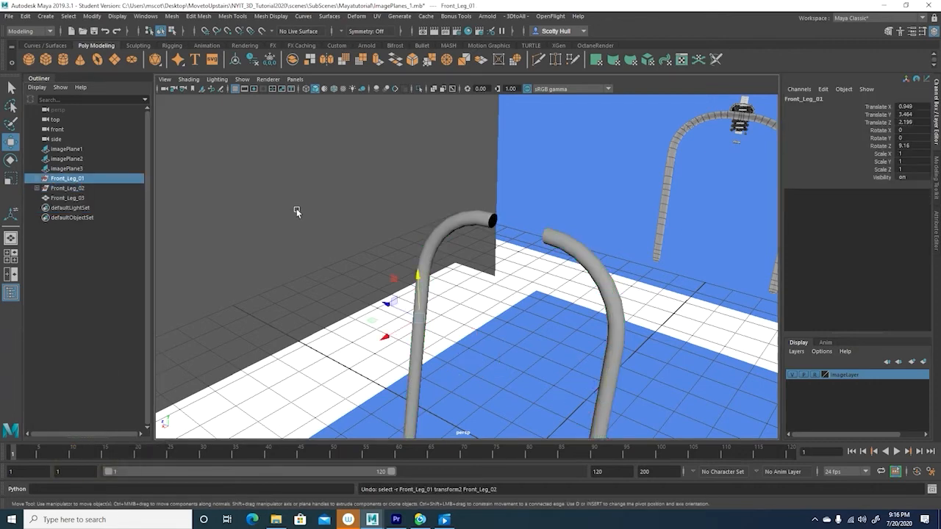
pyautogui.hotkey('ctrl', 'z')
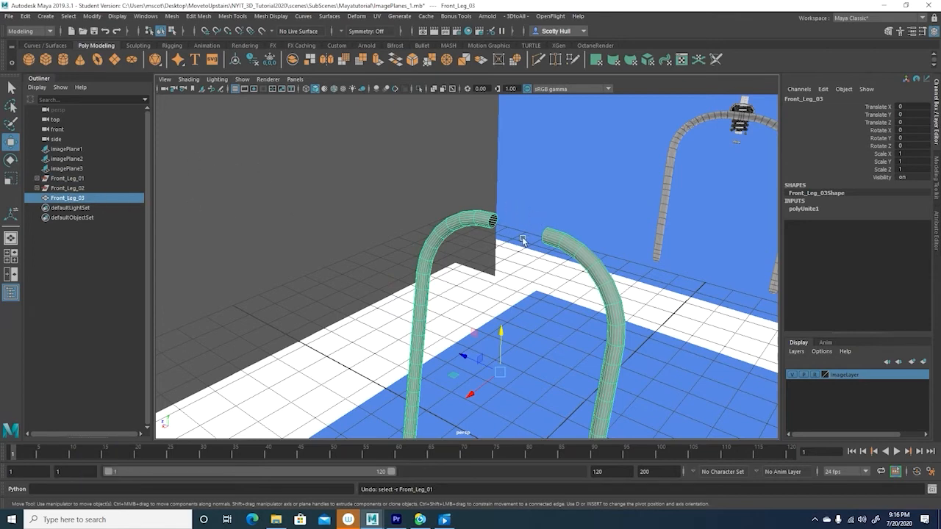
# Rename the combined front leg mesh as Front_legsUnit_01.
pyautogui.doubleClick(82, 200)
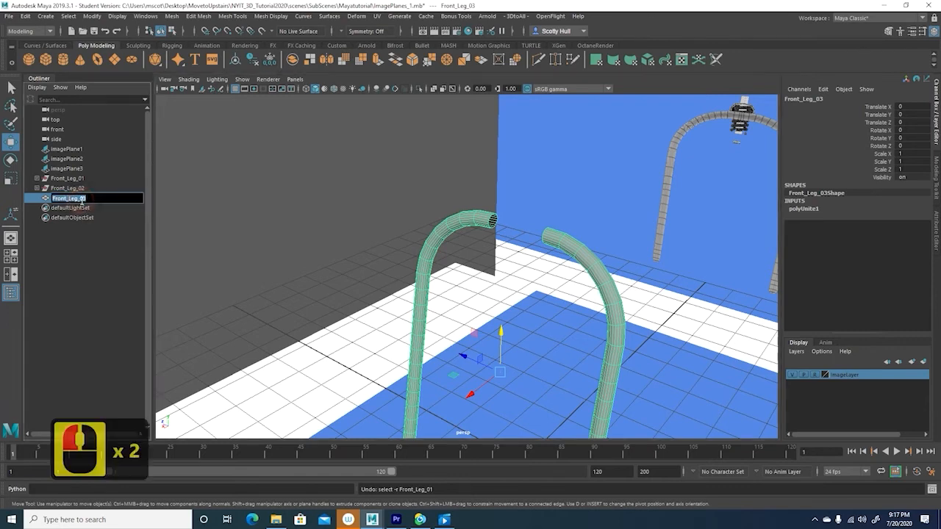
pyautogui.doubleClick(81, 200)
pyautogui.write('Fr')
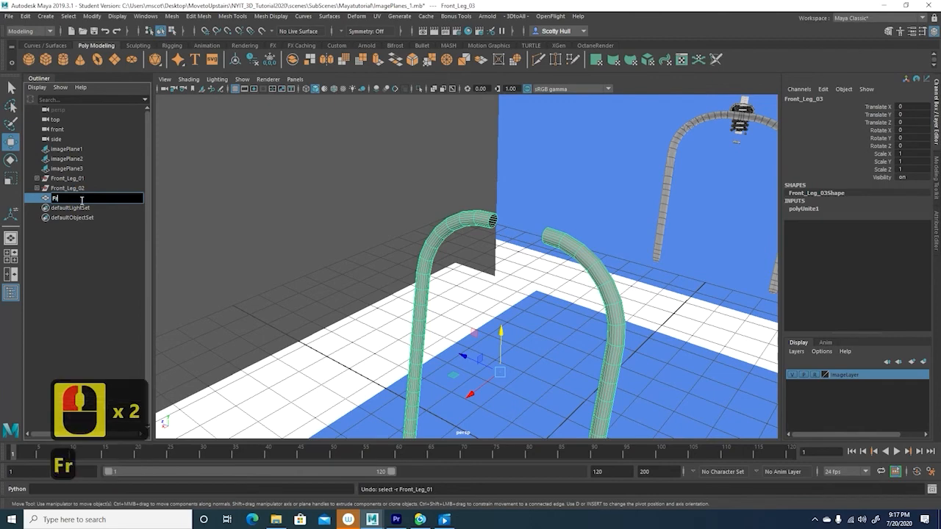
pyautogui.write('ont_le')
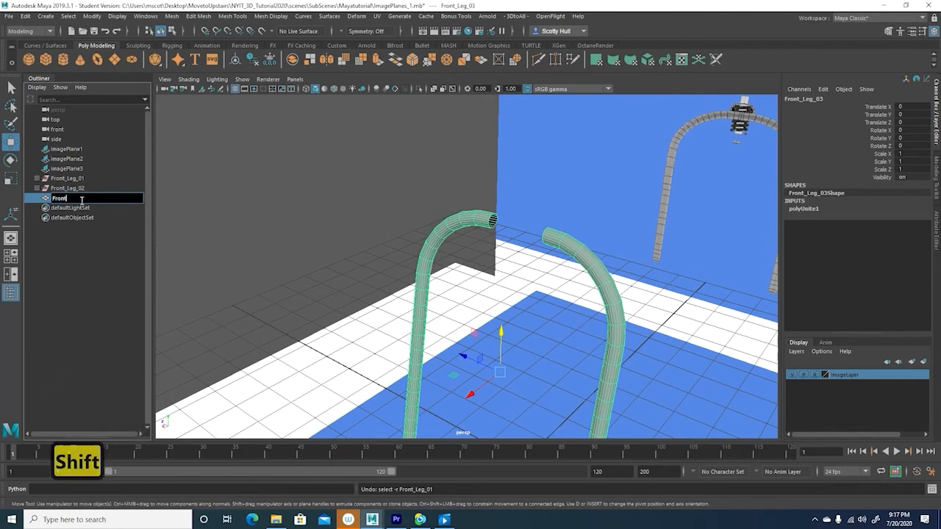
pyautogui.write('gs')
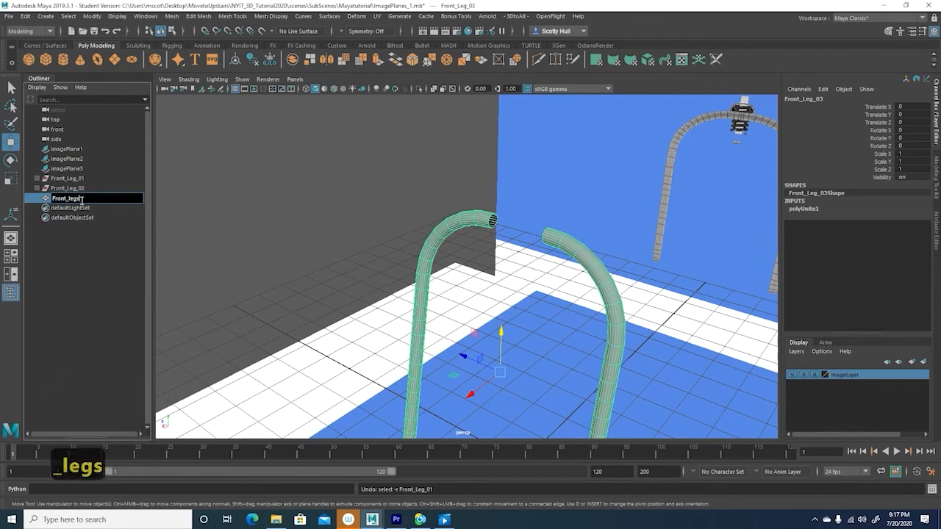
pyautogui.write('U')
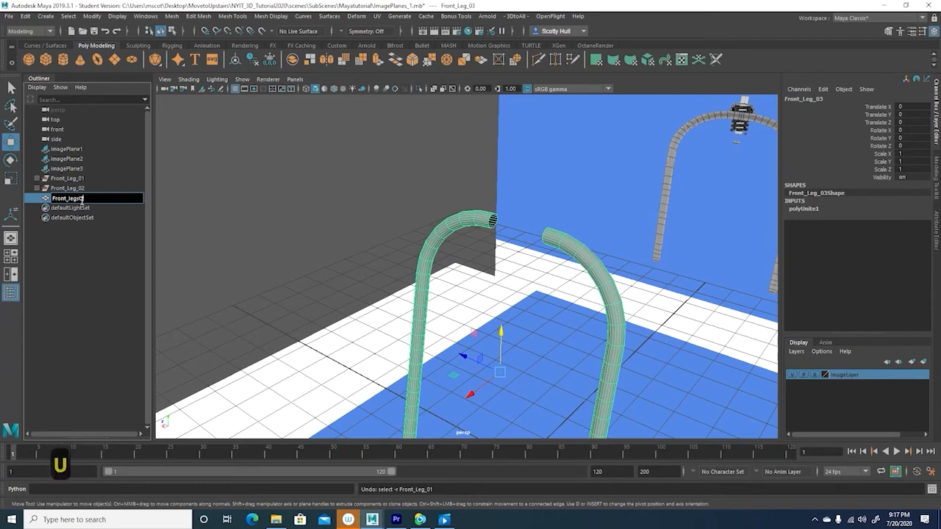
pyautogui.write('nit_01')
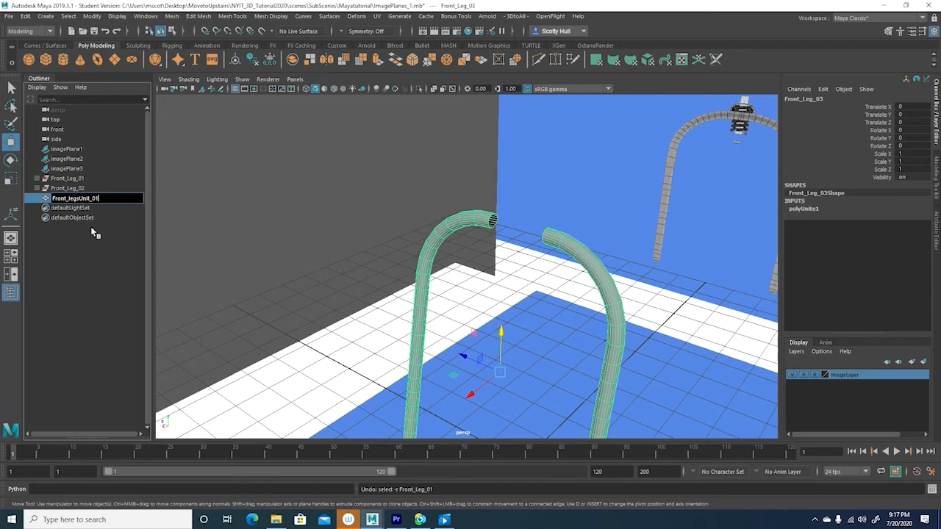
pyautogui.press('Return')
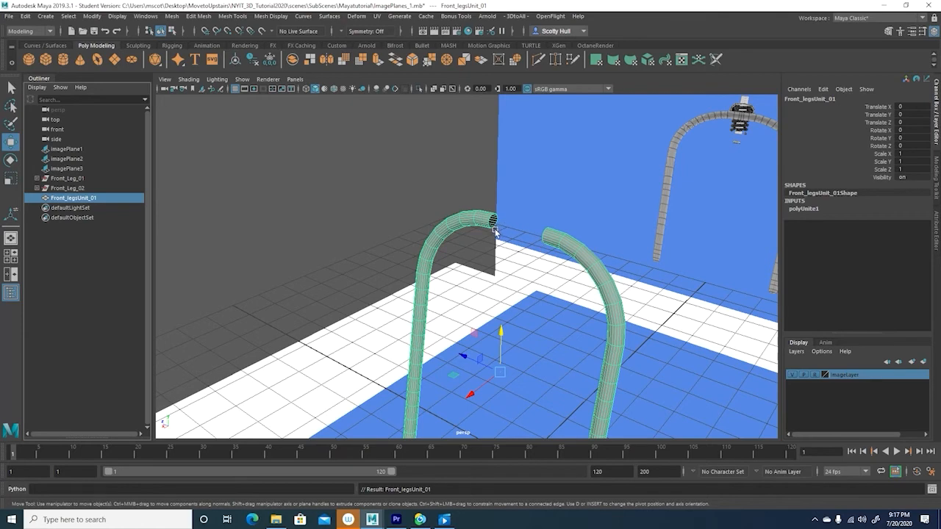
# Select the border edge loops at both open upper ends of Front_legsUnit_01.
pyautogui.scroll(3, 495, 230)
pyautogui.keyDown('alt'); pyautogui.moveTo(545, 214); pyautogui.dragTo(504, 270, button='middle'); pyautogui.keyUp('alt')
pyautogui.scroll(3, 503, 261)
pyautogui.moveTo(464, 215)
pyautogui.mouseDown(button='right')
pyautogui.moveTo(468, 192)
pyautogui.moveTo(470, 221)
pyautogui.mouseUp(button='right')
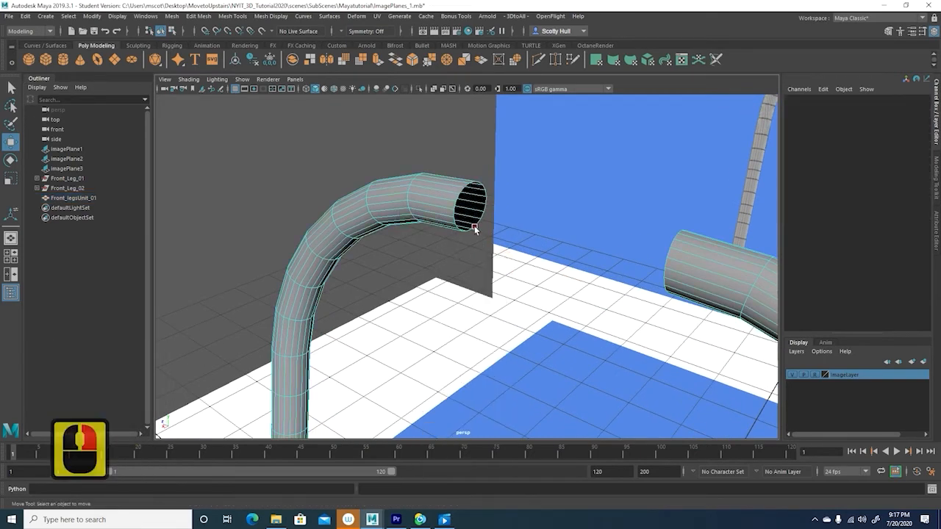
pyautogui.doubleClick(474, 229)
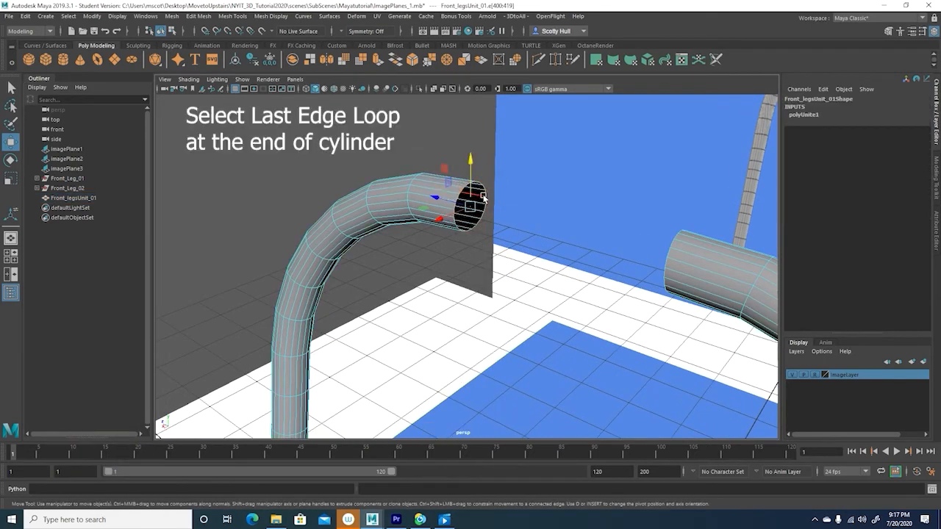
pyautogui.keyDown('alt'); pyautogui.moveTo(513, 225); pyautogui.dragTo(642, 242); pyautogui.keyUp('alt')
pyautogui.keyDown('alt'); pyautogui.moveTo(642, 242); pyautogui.dragTo(472, 276, button='middle'); pyautogui.keyUp('alt')
pyautogui.keyDown('alt'); pyautogui.moveTo(473, 276); pyautogui.dragTo(493, 281); pyautogui.keyUp('alt')
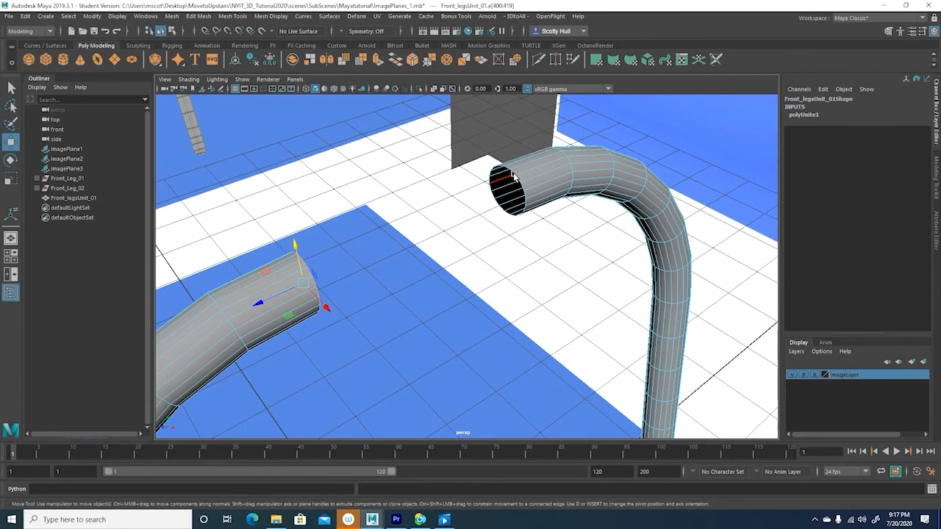
pyautogui.keyDown('shift'); pyautogui.doubleClick(505, 184); pyautogui.keyUp('shift')
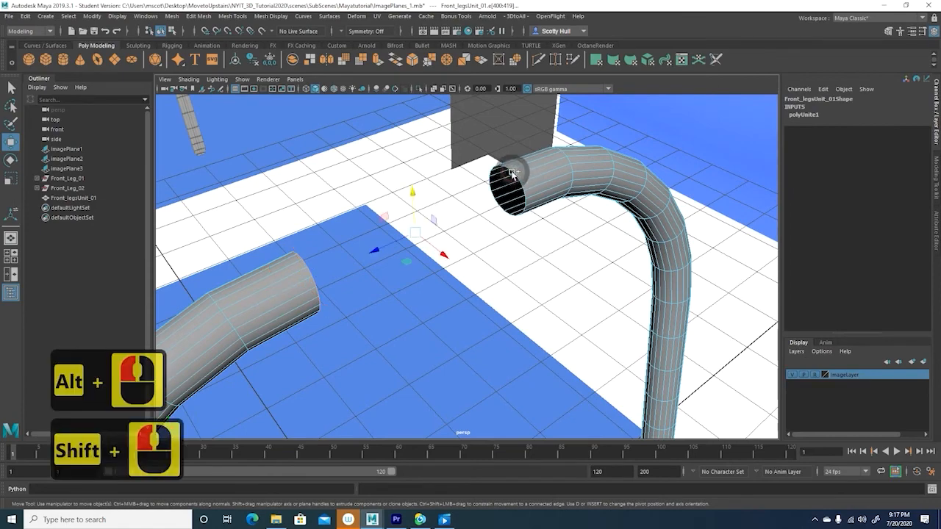
pyautogui.keyDown('alt'); pyautogui.moveTo(553, 267); pyautogui.dragTo(536, 207); pyautogui.keyUp('alt')
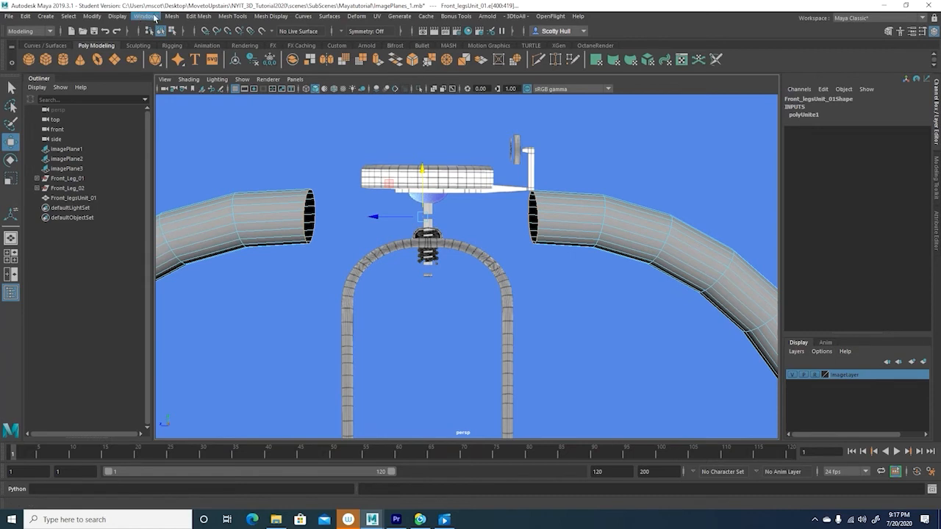
# Try to bridge the gap directly between the two selected border edge loops.
pyautogui.click(235, 18)
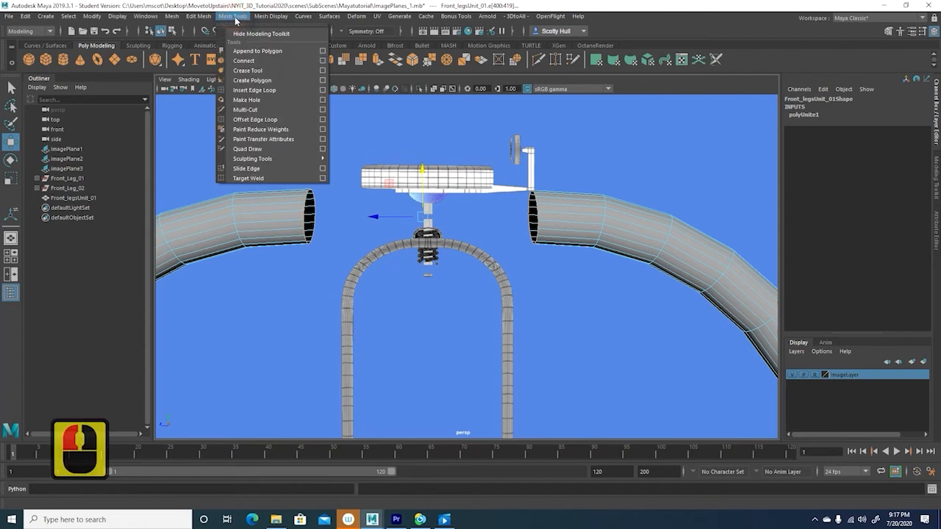
pyautogui.moveTo(206, 20)
pyautogui.moveTo(175, 20)
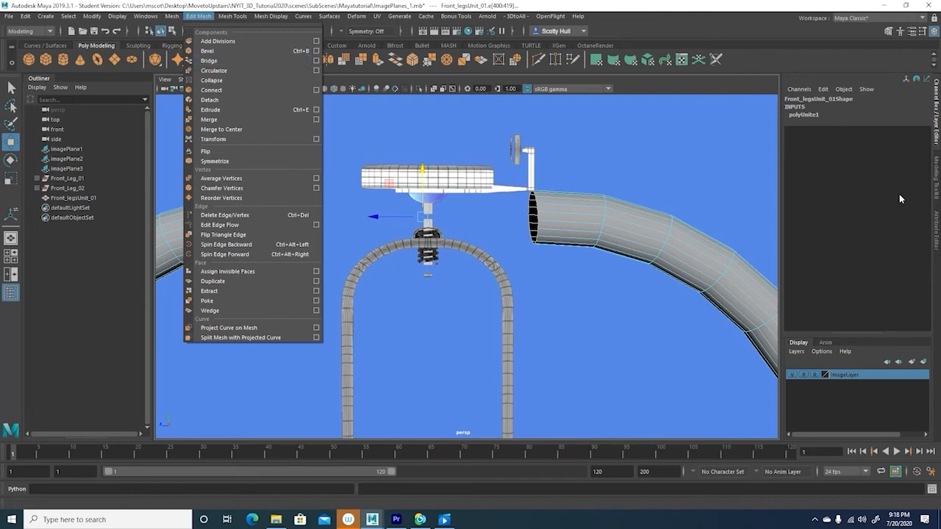
pyautogui.click(936, 180)
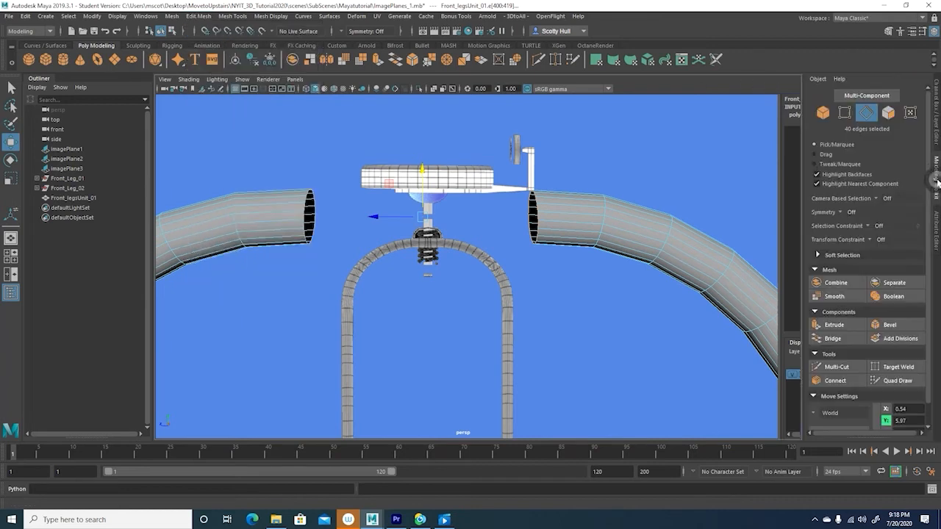
pyautogui.click(937, 180)
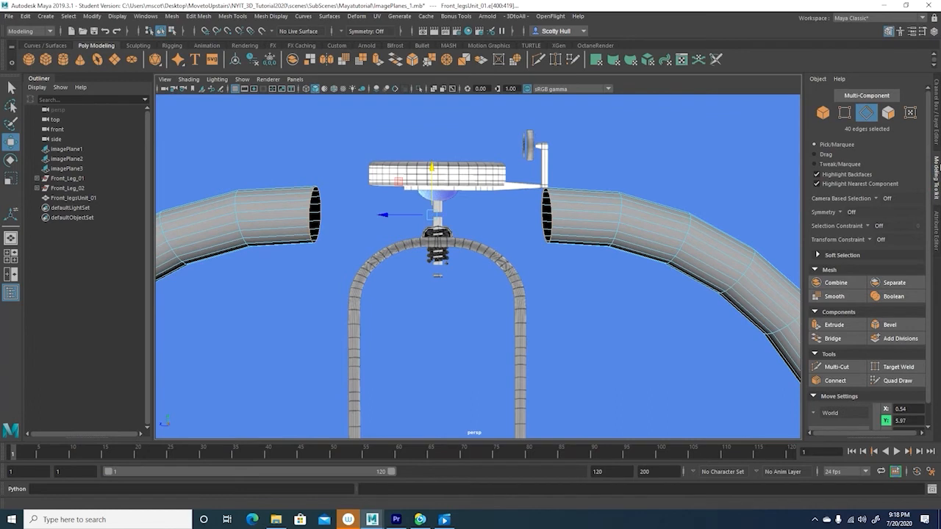
pyautogui.click(837, 339)
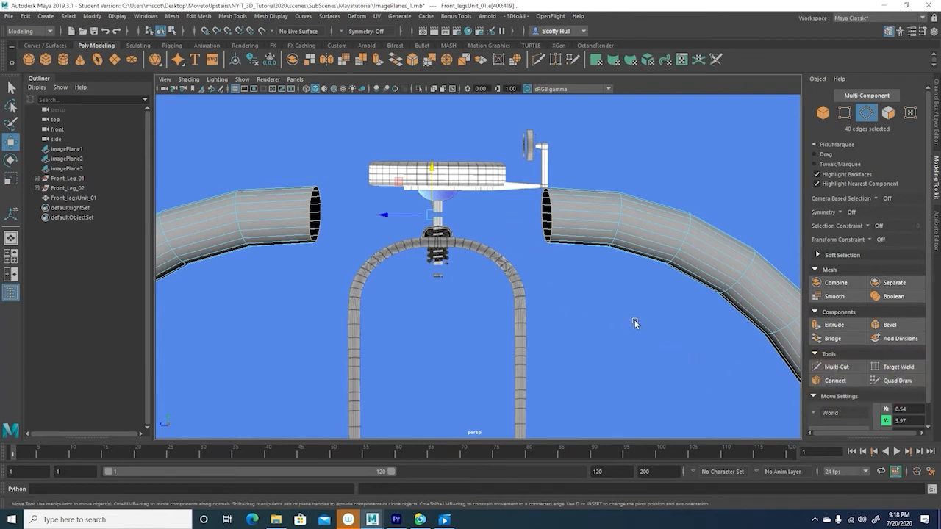
# Bridge the two selected border edge loops of the front leg mesh with a linear path, automatic direction and 4 divisions.
pyautogui.click(198, 16)
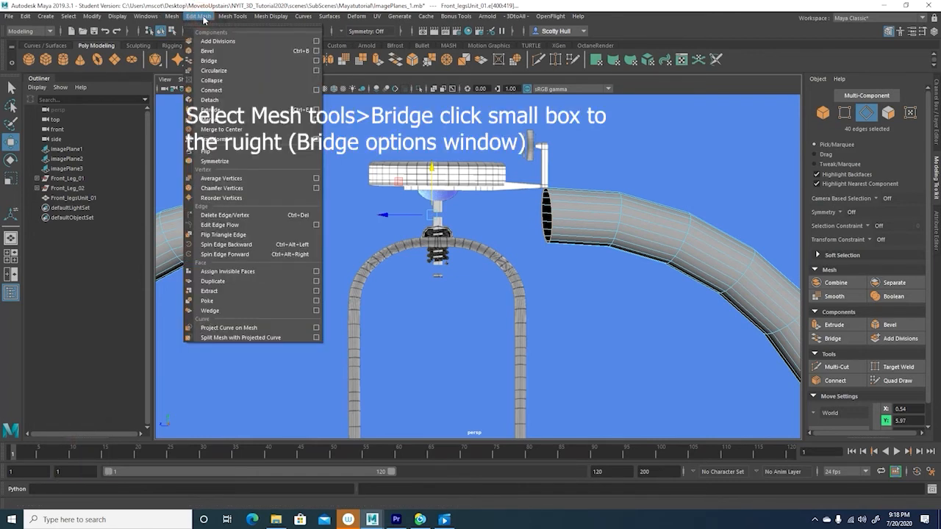
pyautogui.click(317, 61)
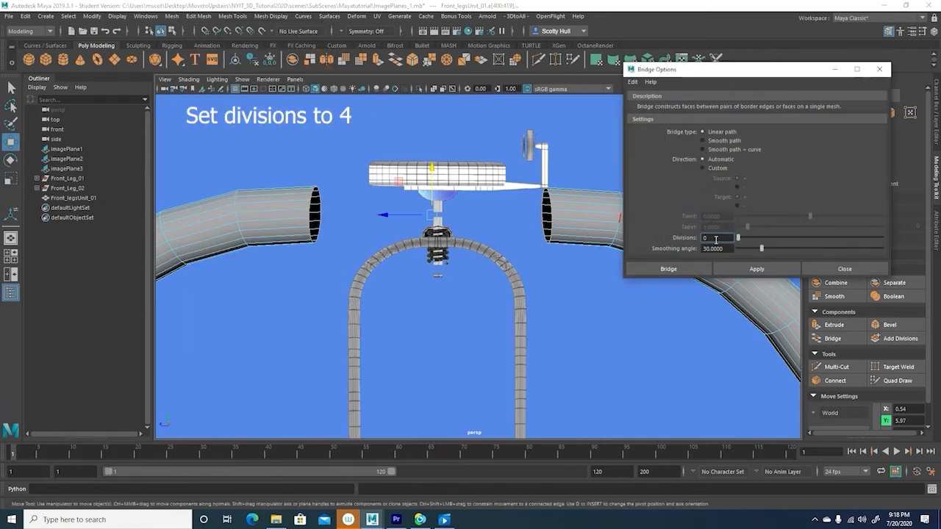
pyautogui.write('4')
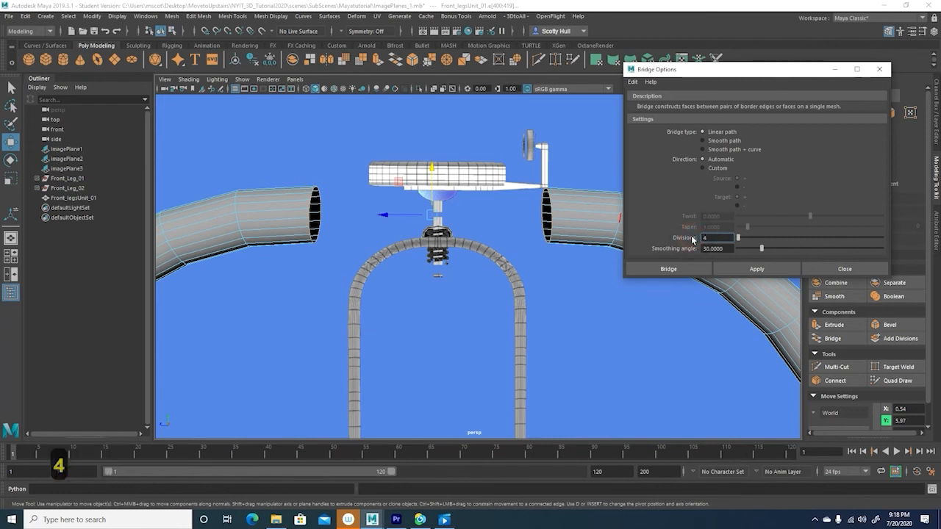
pyautogui.press('Return')
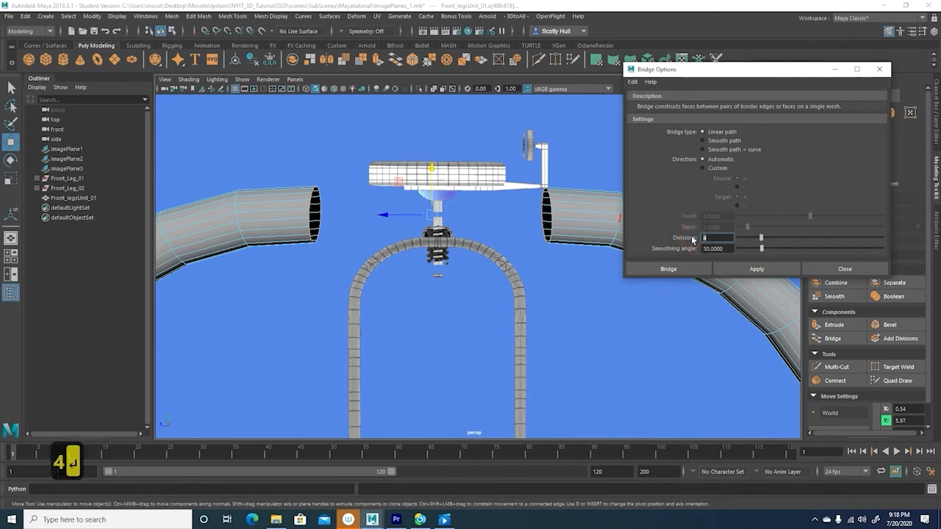
pyautogui.click(761, 272)
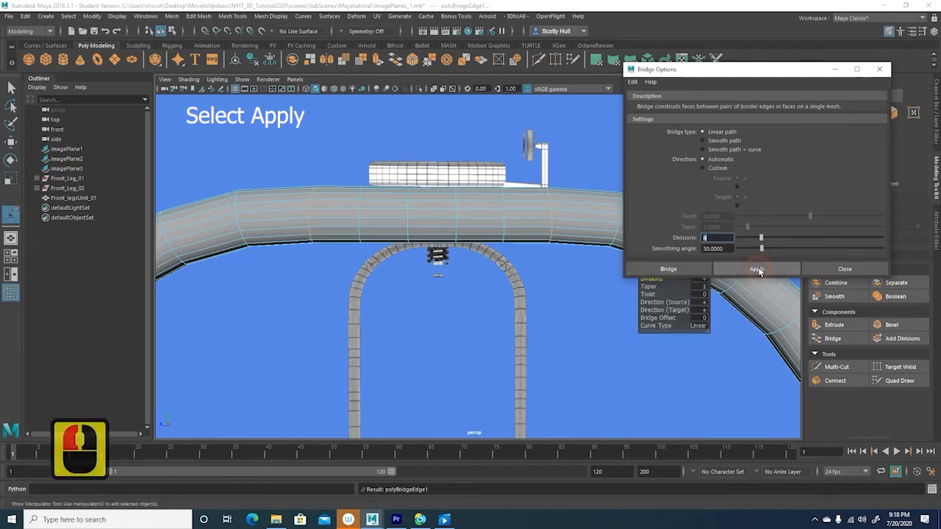
pyautogui.moveTo(567, 294)
pyautogui.keyDown('alt'); pyautogui.mouseDown()
pyautogui.moveTo(542, 313)
pyautogui.moveTo(512, 317)
pyautogui.moveTo(574, 307)
pyautogui.moveTo(560, 304)
pyautogui.mouseUp(); pyautogui.keyUp('alt')
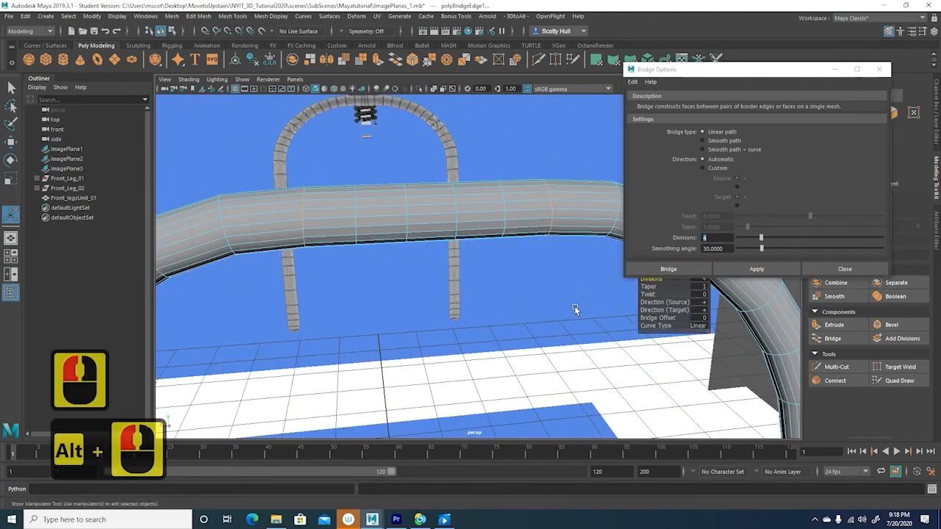
pyautogui.click(878, 70)
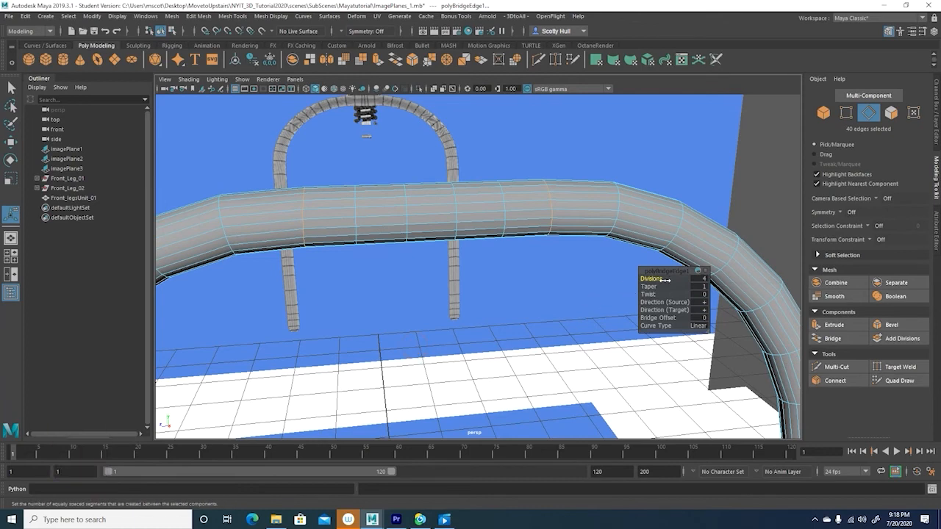
pyautogui.keyDown('alt'); pyautogui.moveTo(463, 294); pyautogui.dragTo(488, 311); pyautogui.keyUp('alt')
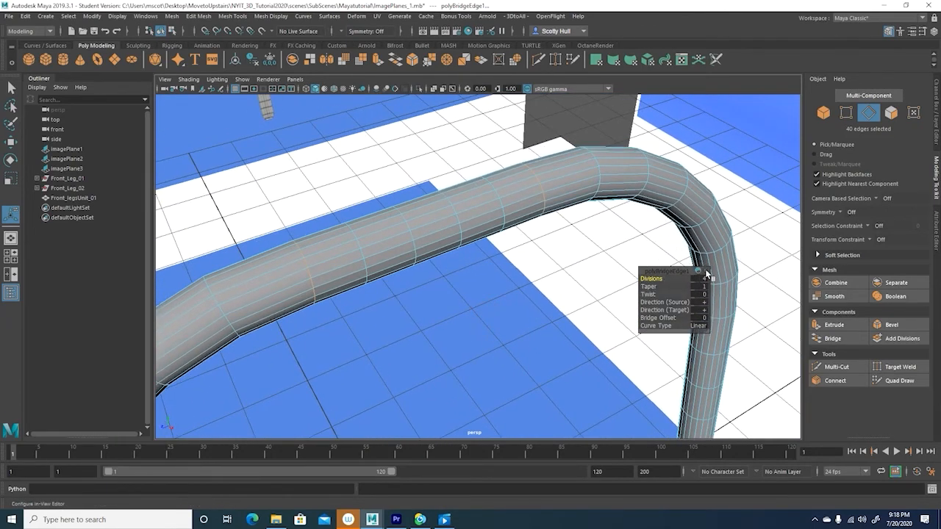
# Try the bridge's Taper at 0 and Twist at -20.62, returning the bridged section to an even, untwisted tube.
pyautogui.moveTo(706, 273); pyautogui.dragTo(750, 276)
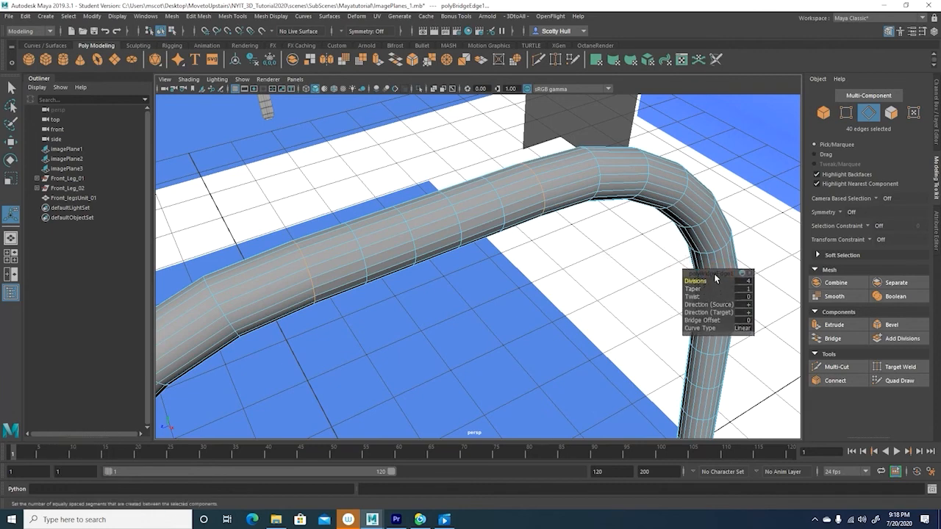
pyautogui.moveTo(714, 275); pyautogui.dragTo(665, 261)
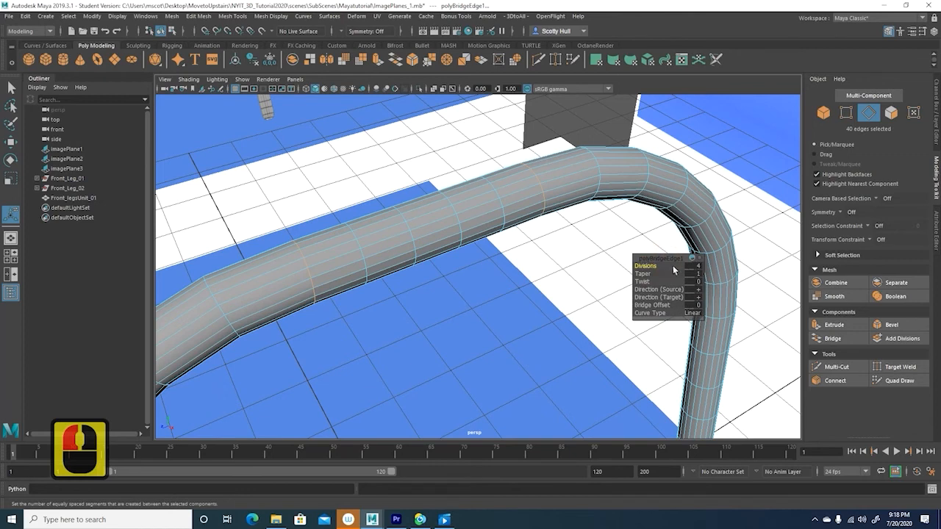
pyautogui.click(641, 274)
pyautogui.moveTo(641, 274)
pyautogui.mouseDown()
pyautogui.moveTo(627, 269)
pyautogui.moveTo(650, 270)
pyautogui.moveTo(624, 278)
pyautogui.mouseUp()
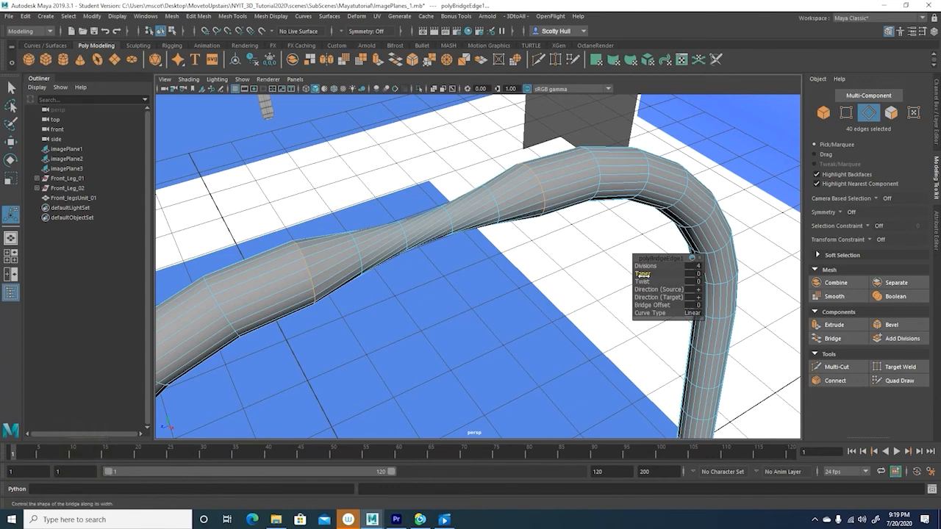
pyautogui.moveTo(642, 275); pyautogui.dragTo(651, 274)
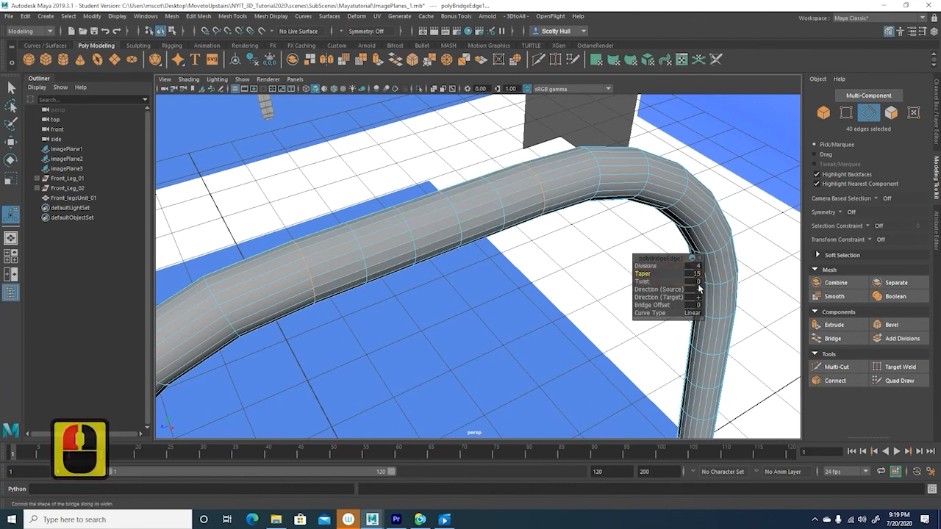
pyautogui.moveTo(643, 282)
pyautogui.mouseDown()
pyautogui.moveTo(620, 282)
pyautogui.moveTo(636, 282)
pyautogui.mouseUp()
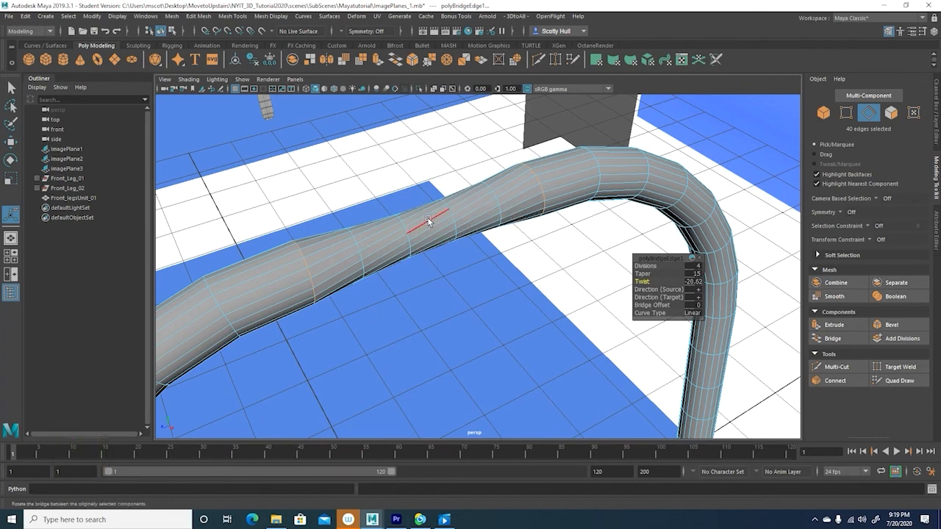
pyautogui.hotkey('ctrl', 'z')
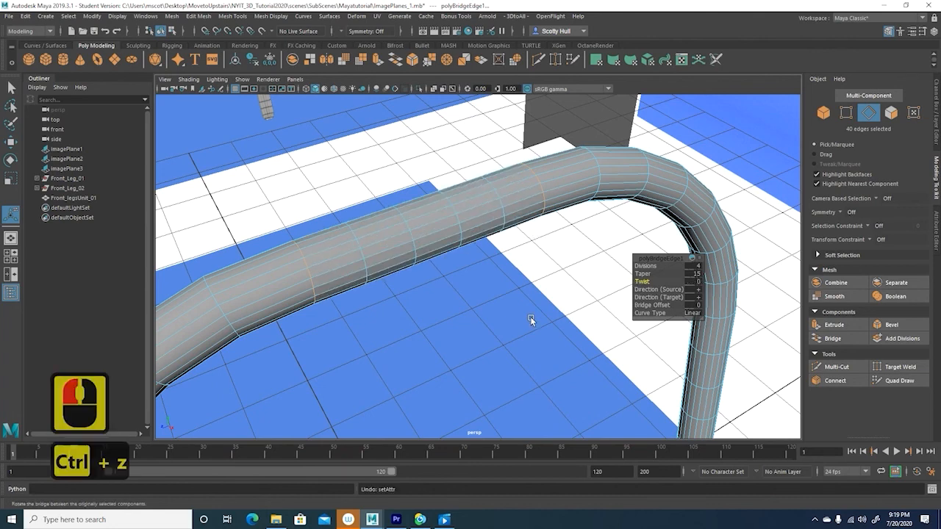
# Try adjusting the bridge's Direction (Source) and Bridge Offset settings.
pyautogui.click(639, 289)
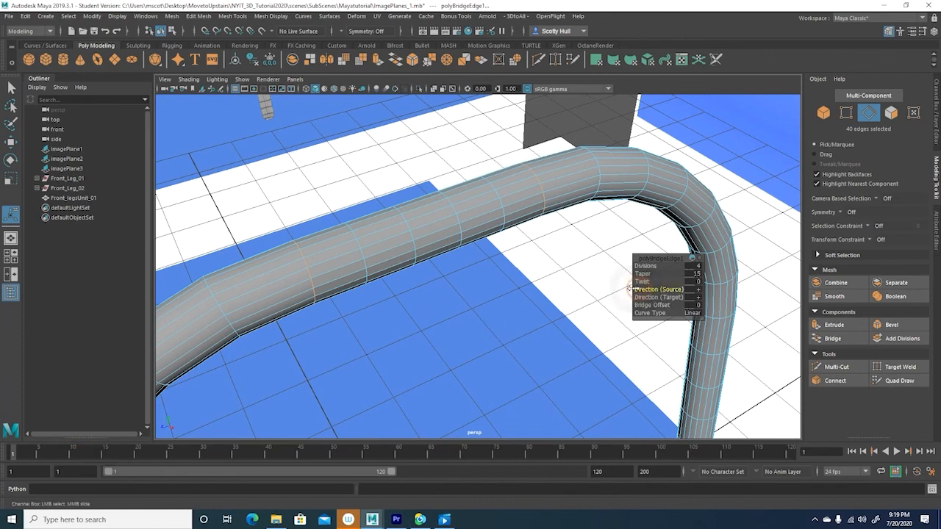
pyautogui.moveTo(640, 294); pyautogui.dragTo(620, 296, button='middle')
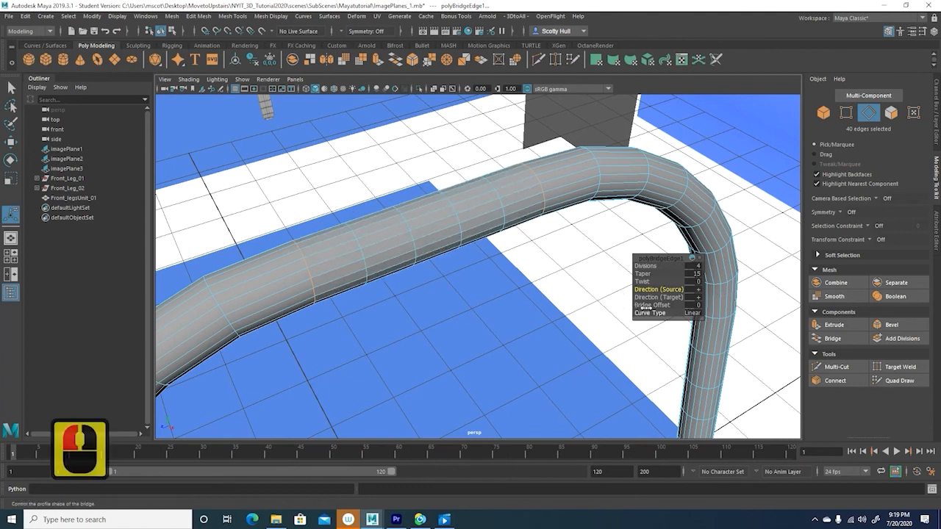
pyautogui.click(647, 310)
pyautogui.click(655, 302)
pyautogui.moveTo(655, 302); pyautogui.dragTo(629, 293, button='middle')
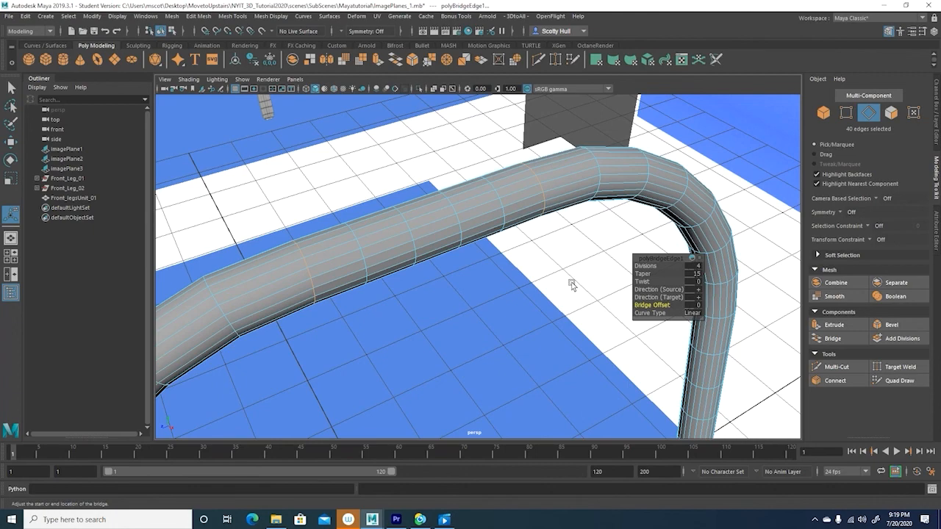
# Examine the bridged front leg arch in perspective and against the front and side reference images.
pyautogui.keyDown('alt'); pyautogui.moveTo(572, 285); pyautogui.dragTo(605, 280); pyautogui.keyUp('alt')
pyautogui.scroll(-3, 596, 304)
pyautogui.keyDown('alt'); pyautogui.moveTo(608, 354); pyautogui.dragTo(599, 334); pyautogui.keyUp('alt')
pyautogui.scroll(-7, 598, 334)
pyautogui.keyDown('alt'); pyautogui.moveTo(500, 328); pyautogui.dragTo(573, 335); pyautogui.keyUp('alt')
pyautogui.press('space')
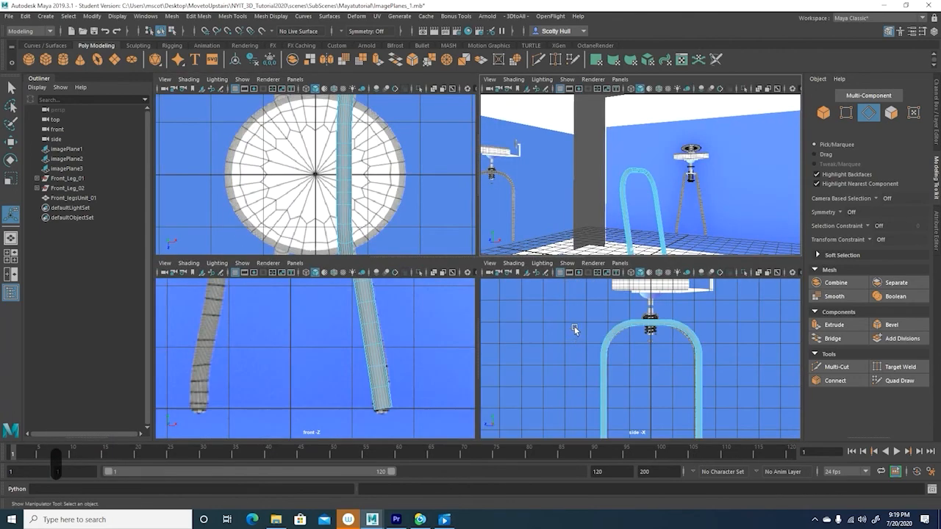
pyautogui.keyDown('alt'); pyautogui.moveTo(597, 284); pyautogui.dragTo(639, 331, button='middle'); pyautogui.keyUp('alt')
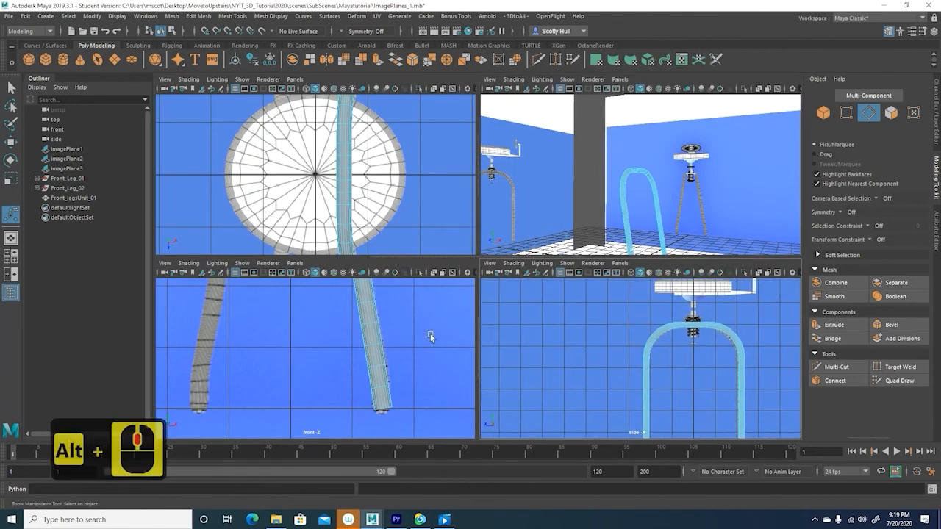
pyautogui.press('space')
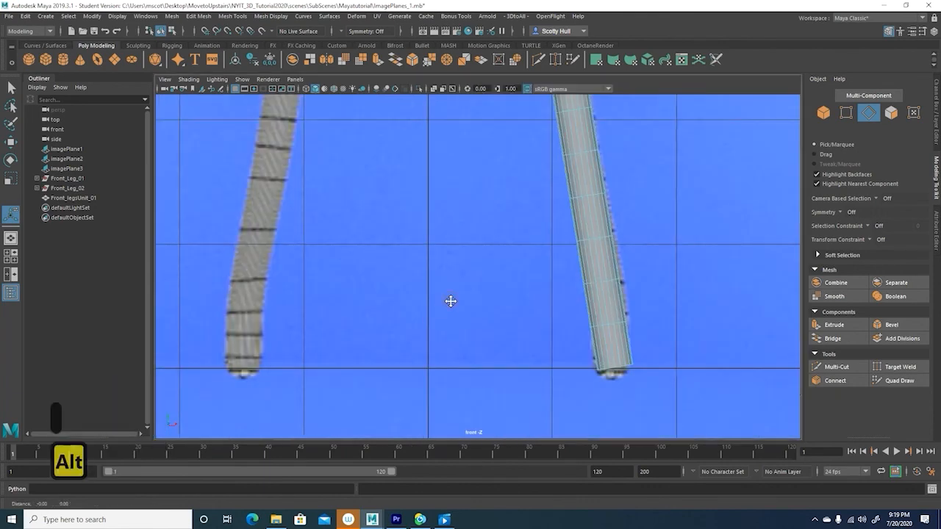
pyautogui.scroll(-7, 457, 328)
pyautogui.keyDown('alt'); pyautogui.moveTo(449, 301); pyautogui.dragTo(451, 330, button='middle'); pyautogui.keyUp('alt')
pyautogui.scroll(11, 447, 332)
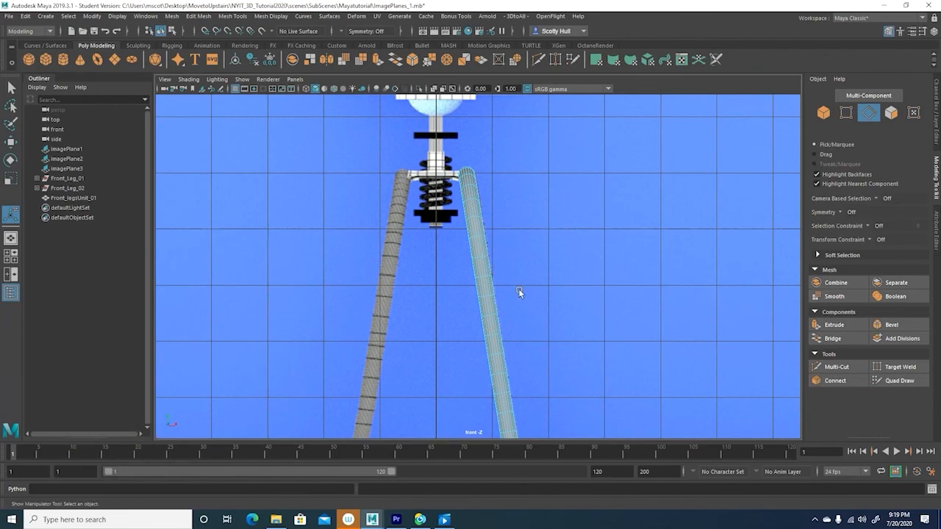
pyautogui.press('space')
pyautogui.press('space')
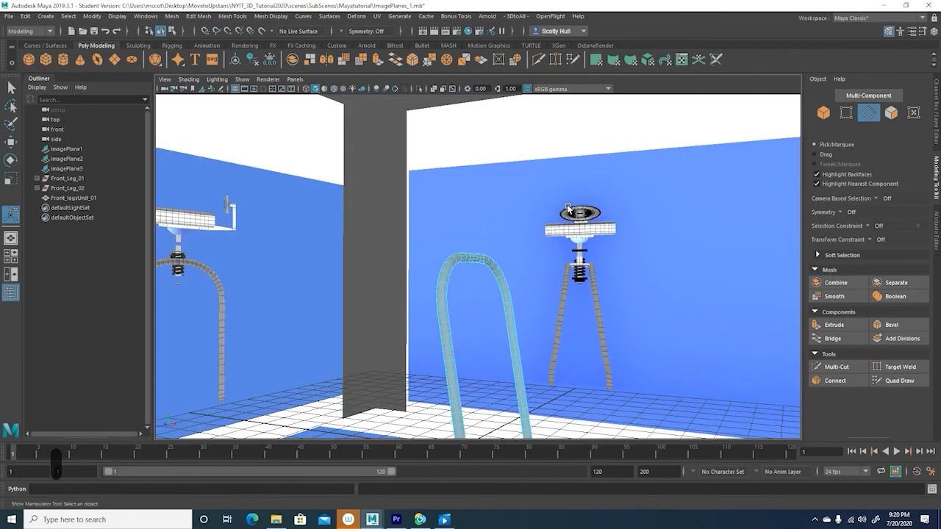
pyautogui.keyDown('alt'); pyautogui.moveTo(581, 212); pyautogui.dragTo(530, 242); pyautogui.keyUp('alt')
pyautogui.scroll(-2, 530, 243)
pyautogui.keyDown('alt'); pyautogui.moveTo(536, 307); pyautogui.dragTo(655, 355); pyautogui.keyUp('alt')
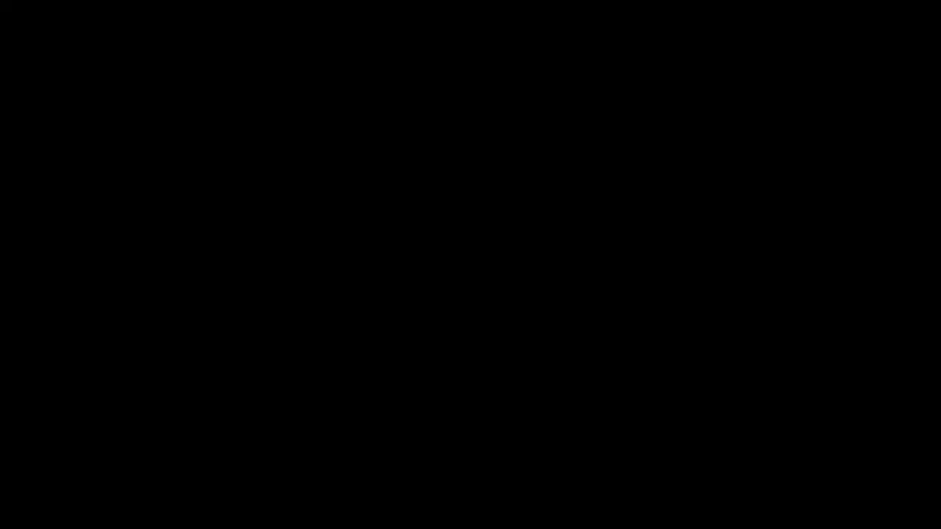